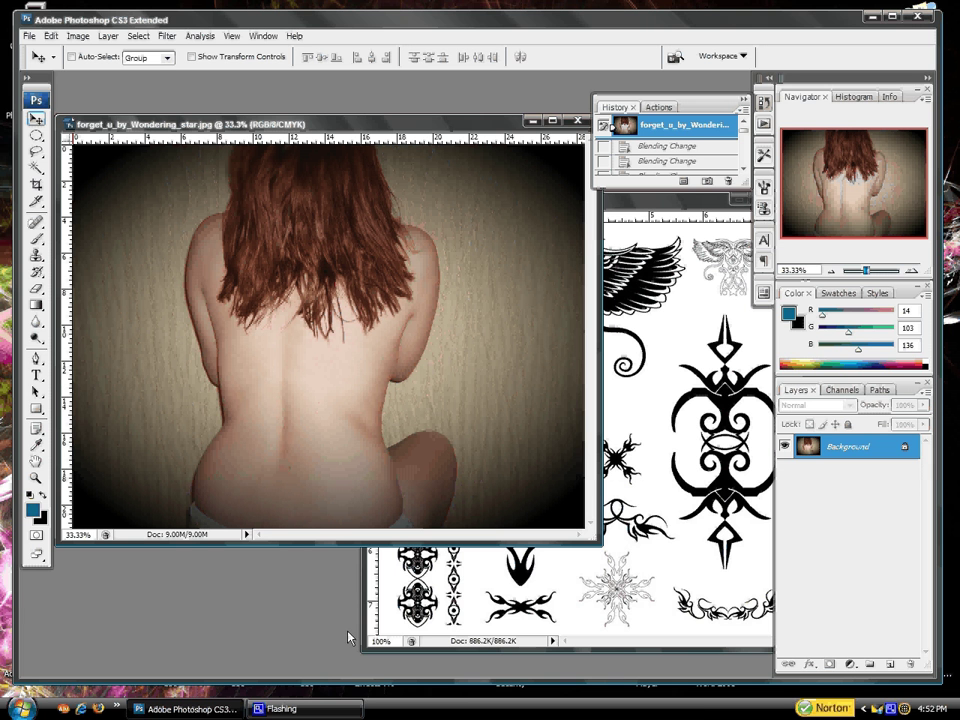
Bring the tattoo sheet in front of the photo and enlarge its window until the whole sheet fits
drag(382, 124, 392, 102)
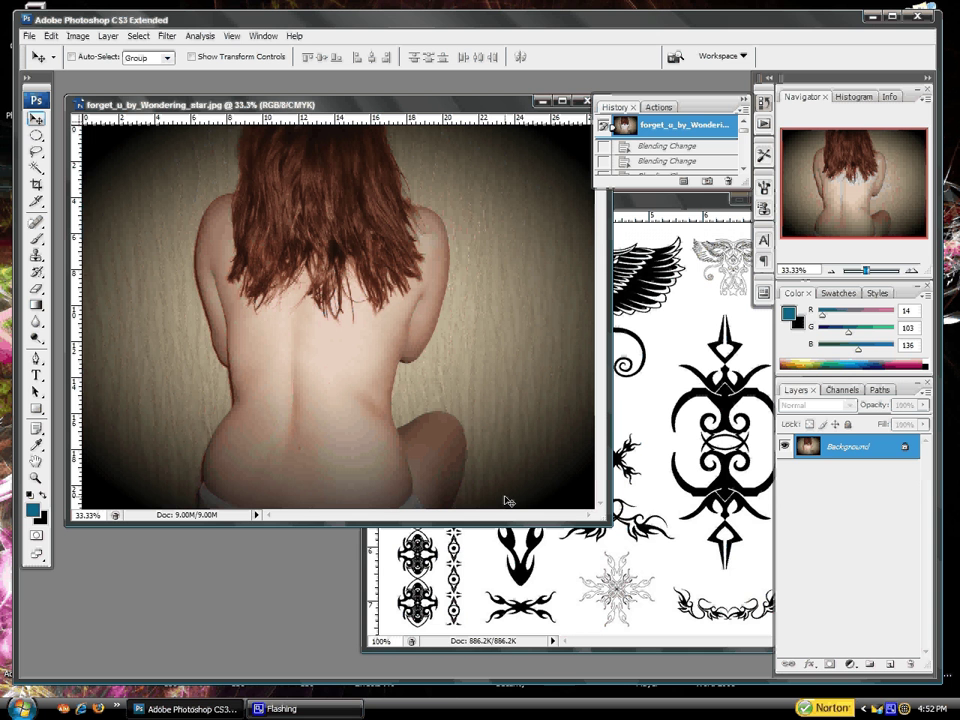
click(693, 206)
drag(693, 206, 620, 210)
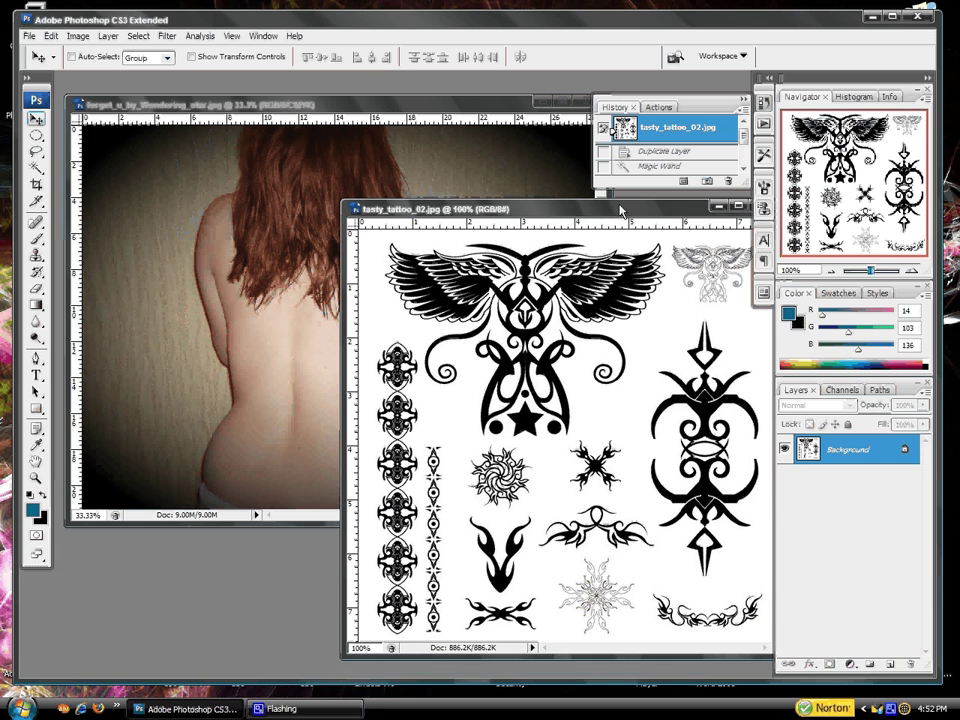
drag(525, 210, 552, 208)
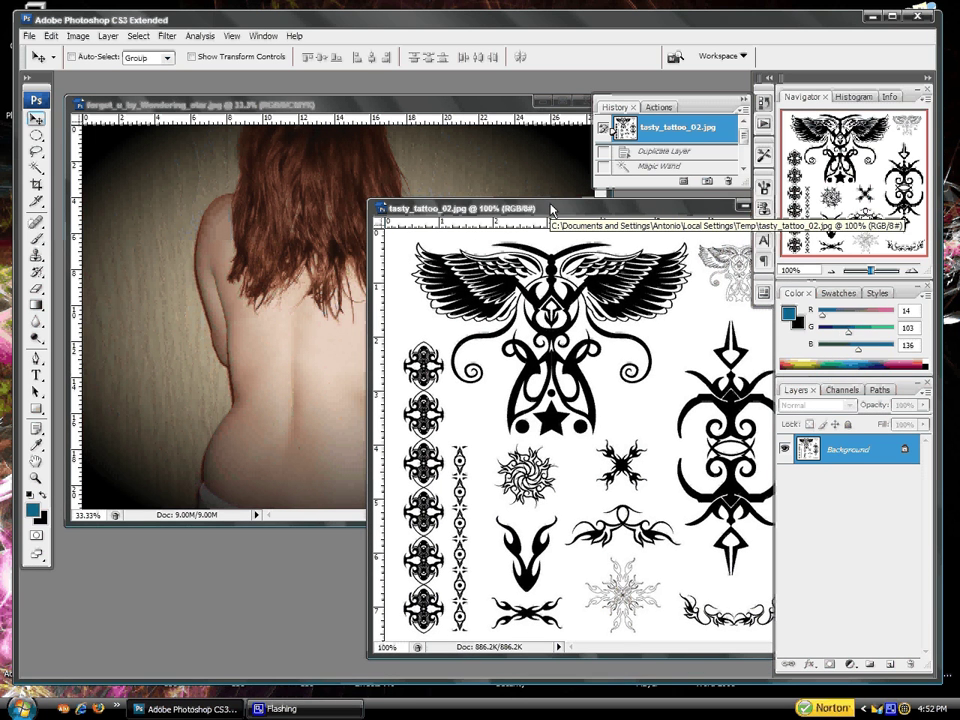
drag(552, 208, 541, 166)
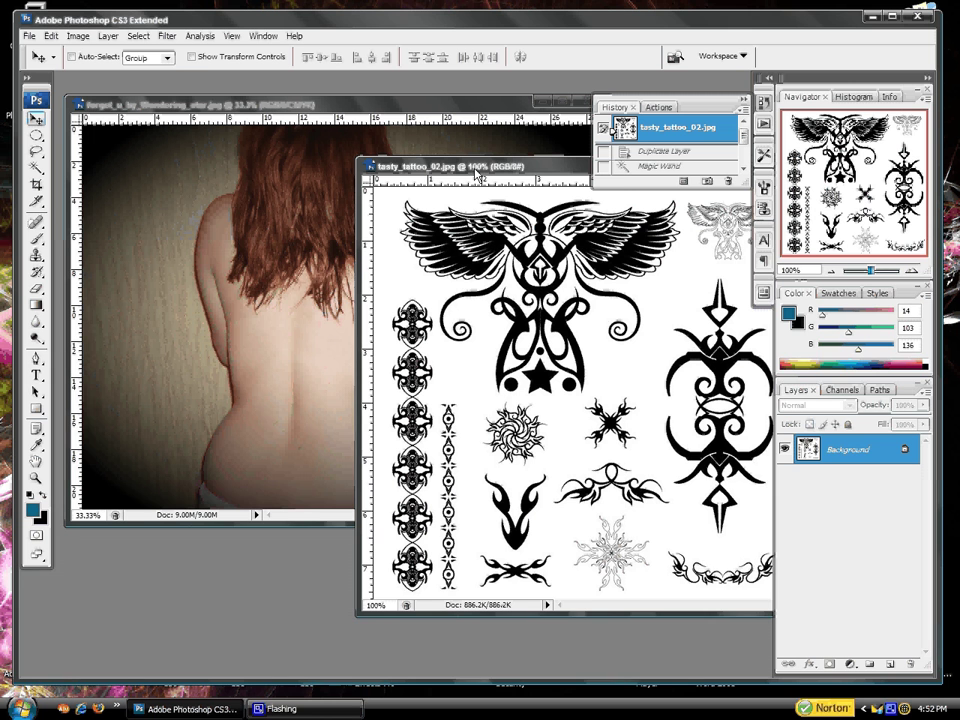
drag(476, 168, 284, 143)
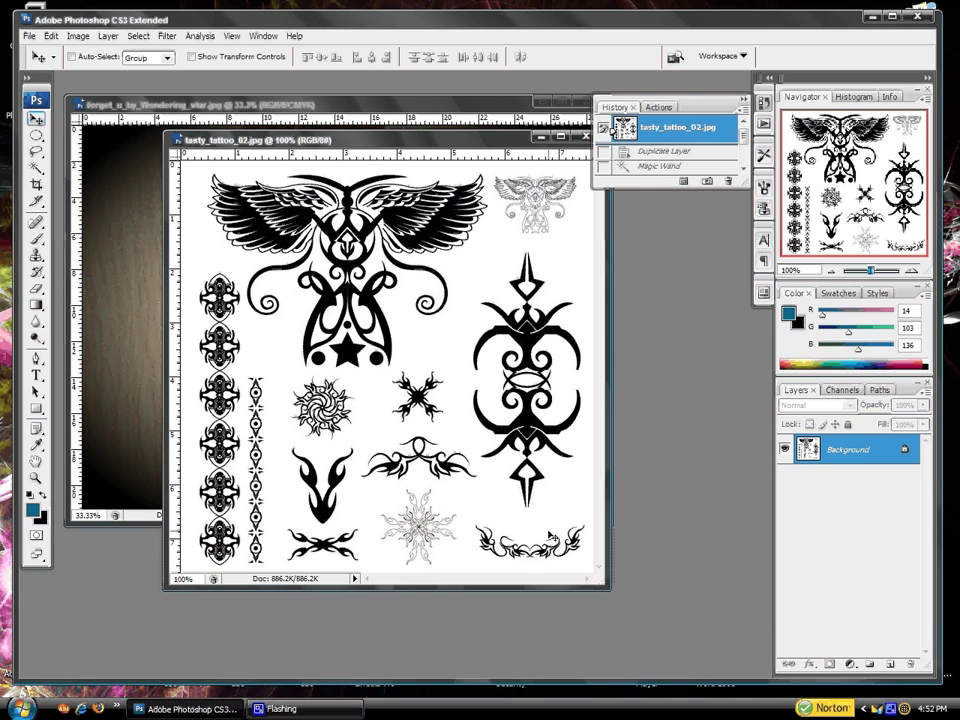
drag(602, 586, 652, 648)
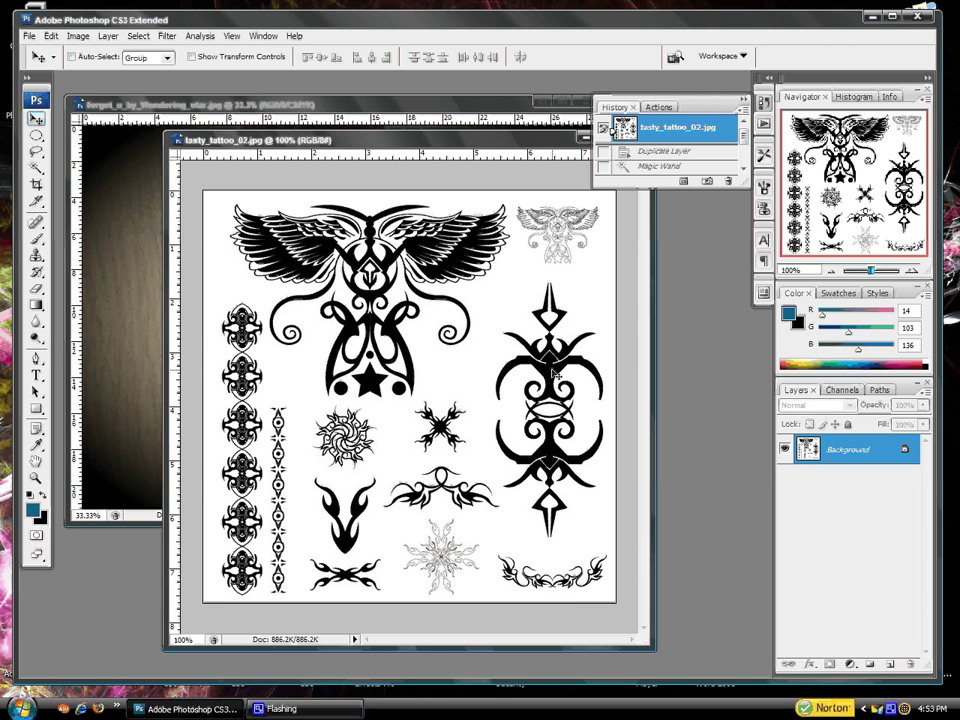
Select all the black artwork on the tattoo sheet with the Magic Wand (tolerance 32), extending the selection to similar pixels
click(36, 170)
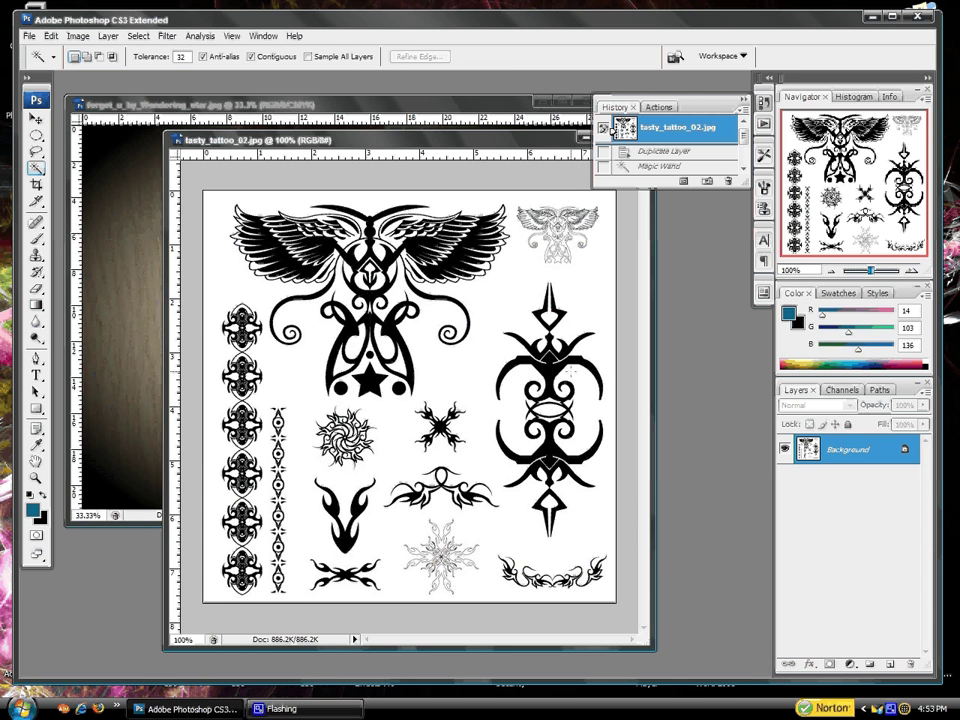
click(549, 377)
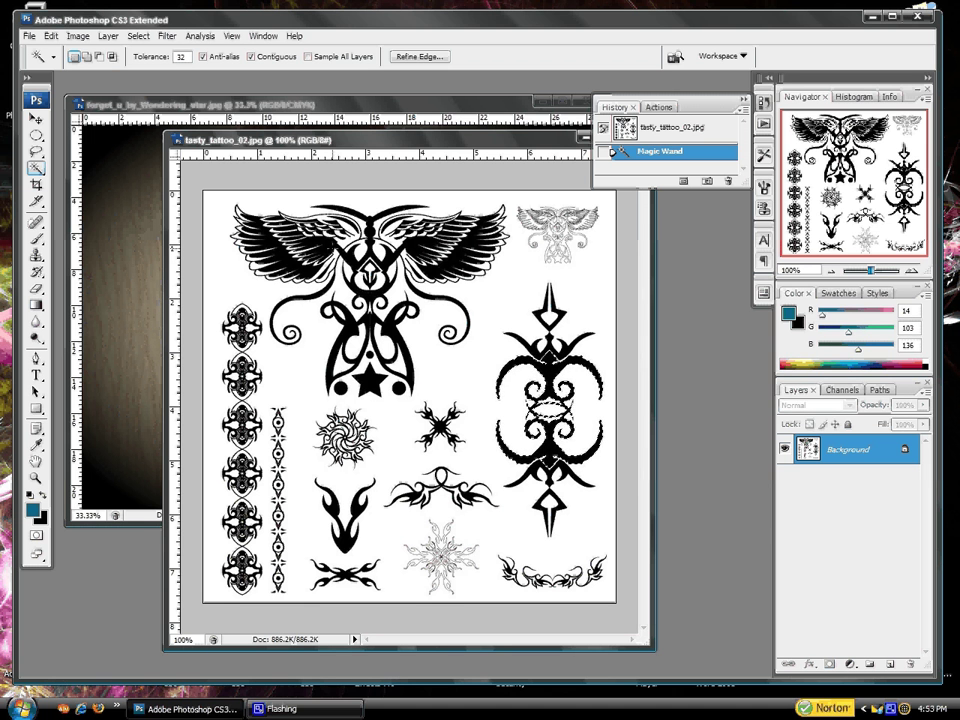
click(270, 252)
right_click(328, 251)
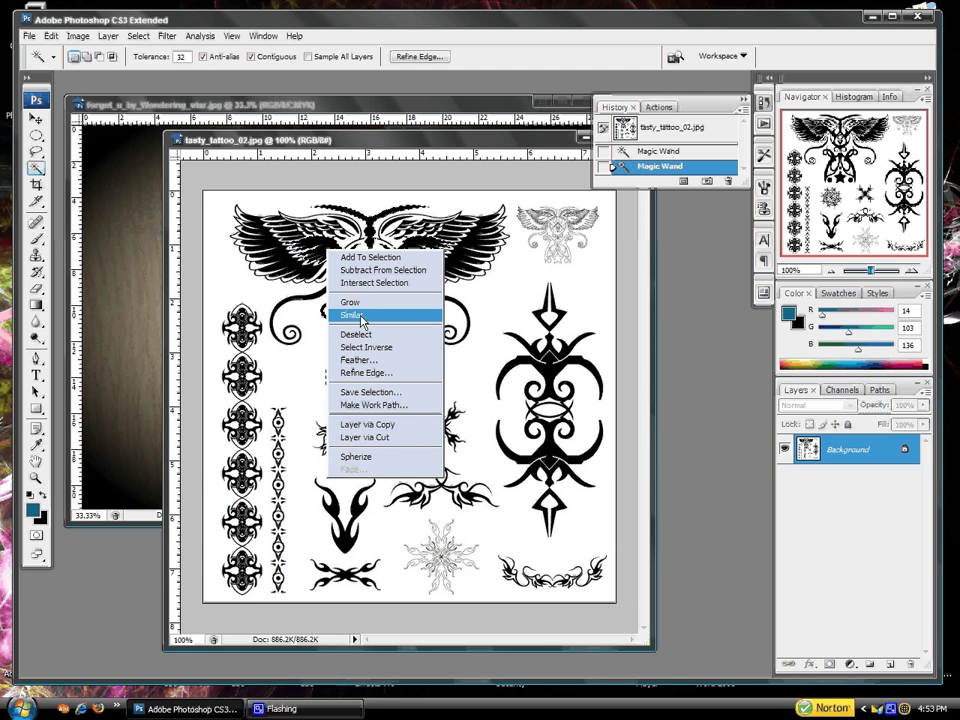
click(352, 315)
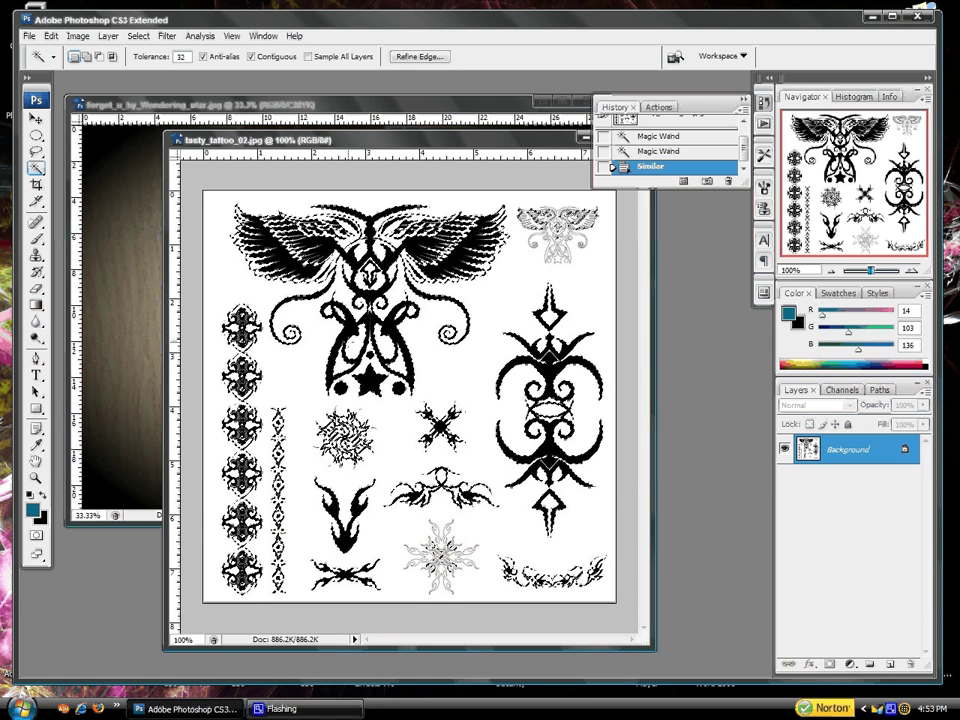
Cut the selected black artwork to a new layer, hide the Background layer and make Layer 1 active
right_click(369, 383)
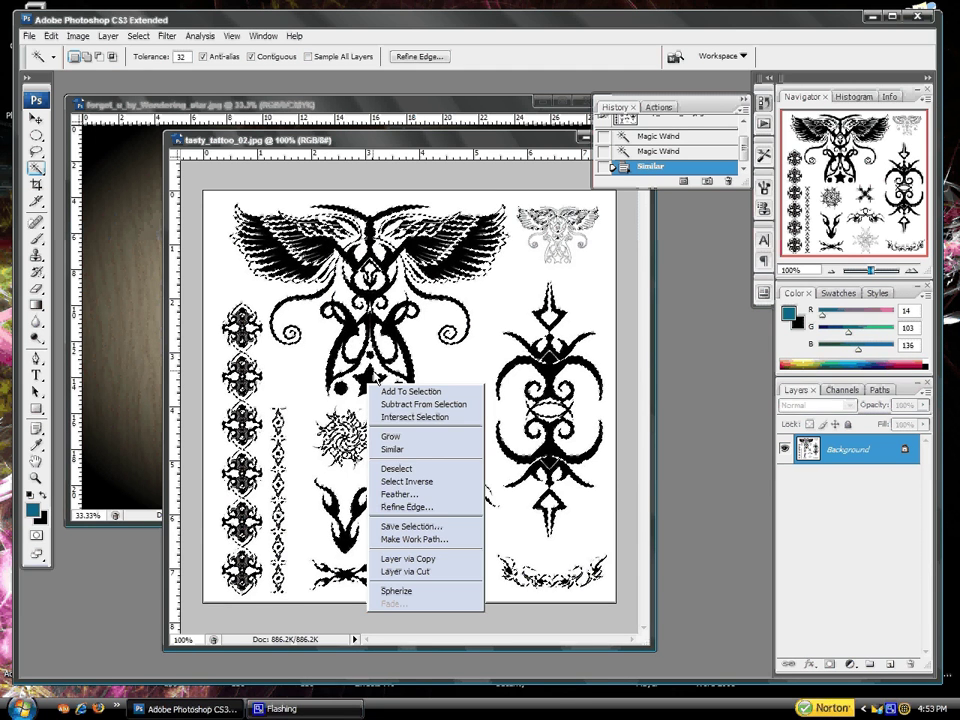
click(447, 578)
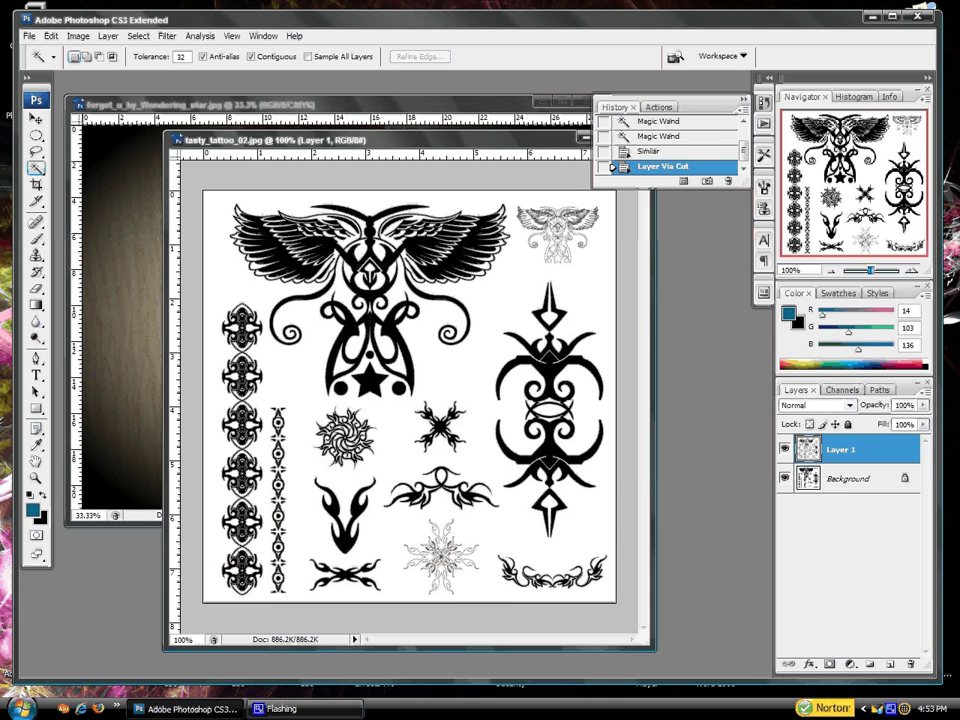
click(851, 488)
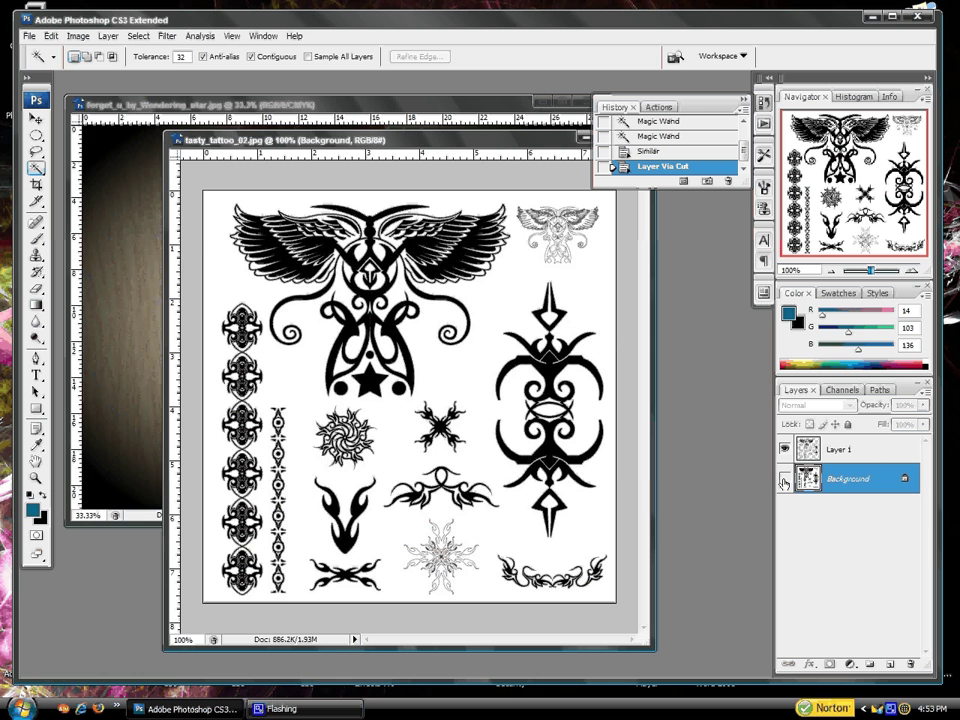
click(784, 479)
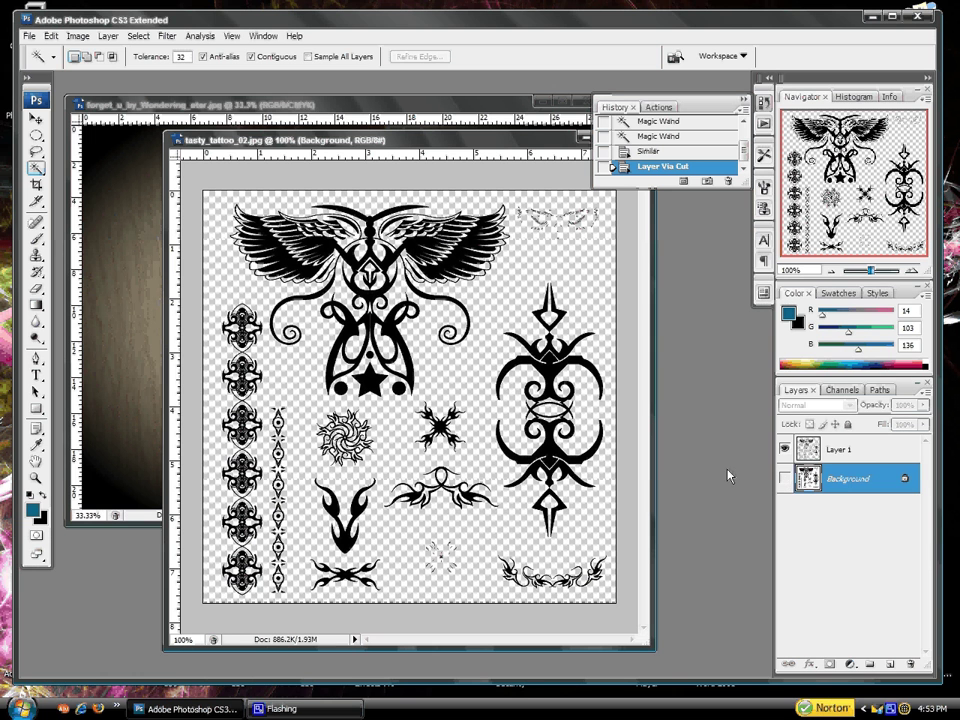
click(873, 455)
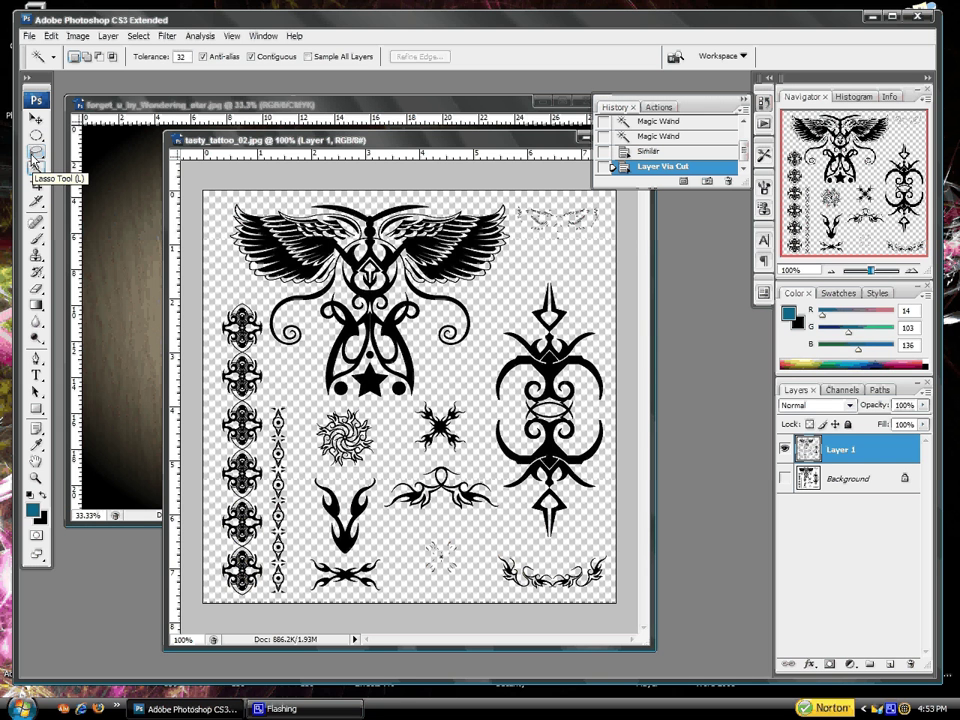
Lasso the large winged tattoo and copy it into the photo, placing it on the lower part of the back
click(39, 153)
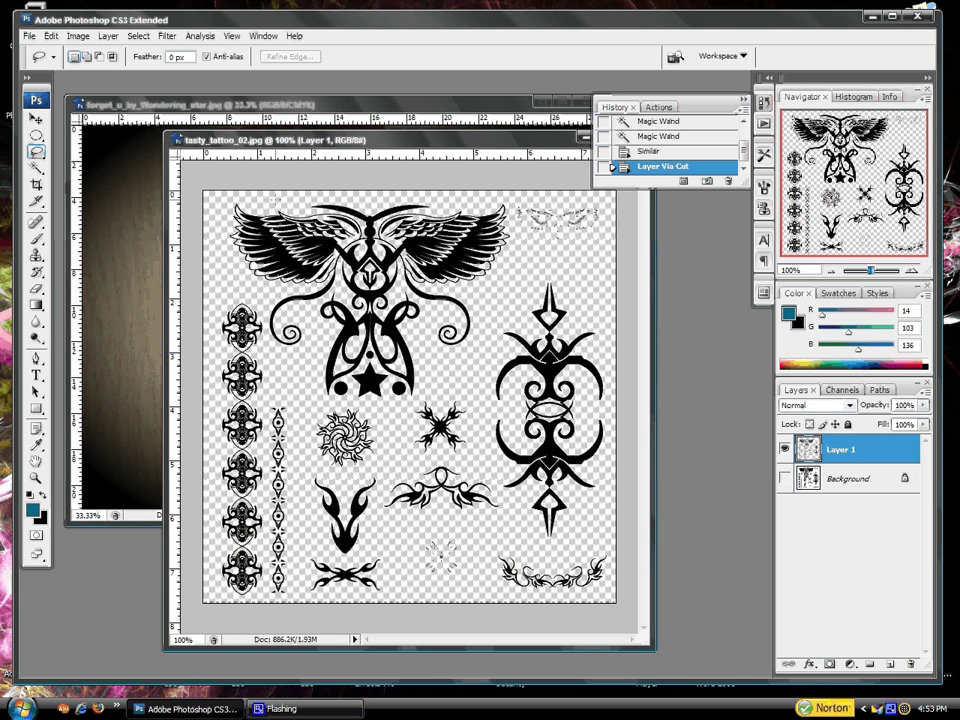
mouse_move(250, 194)
mouse_down()
mouse_move(213, 222)
mouse_move(351, 408)
mouse_move(519, 258)
mouse_move(513, 199)
mouse_move(339, 188)
mouse_move(222, 205)
mouse_up()
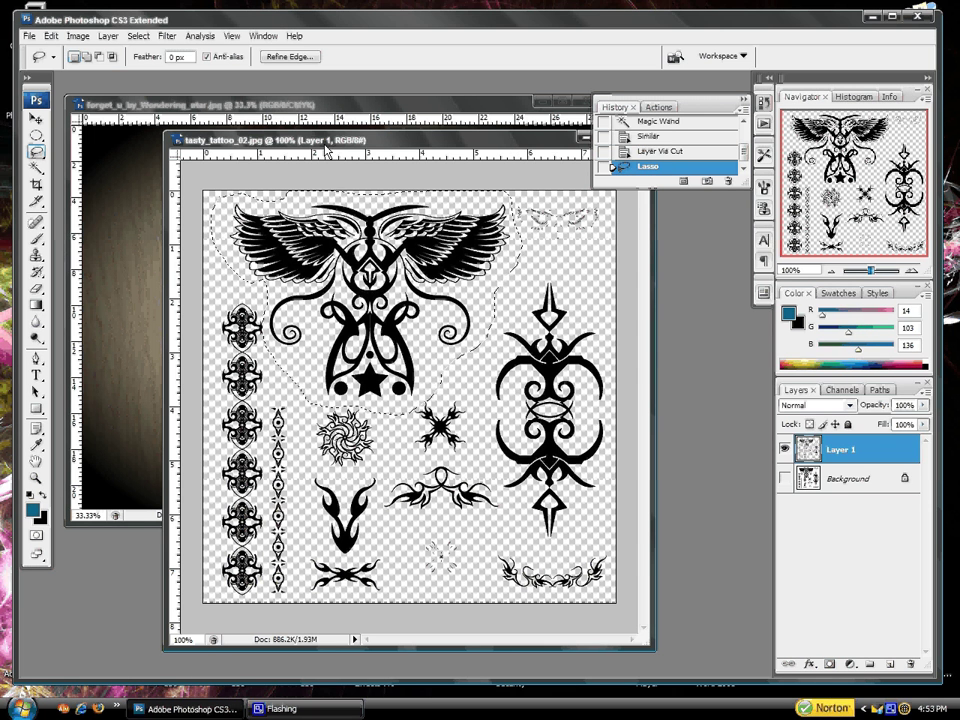
drag(325, 147, 566, 182)
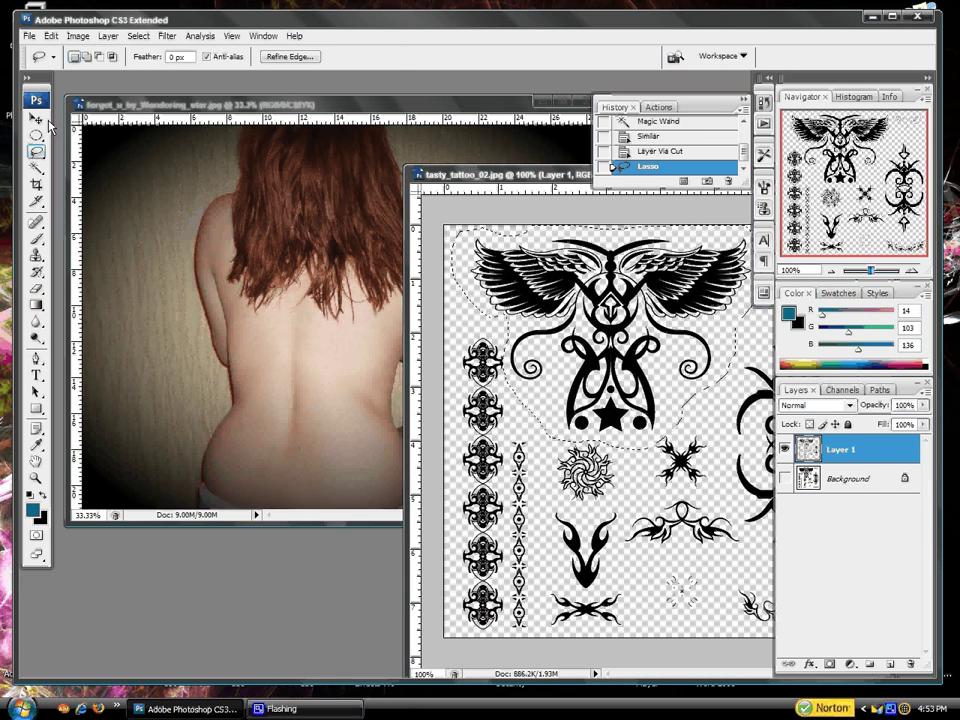
click(36, 118)
drag(633, 345, 372, 357)
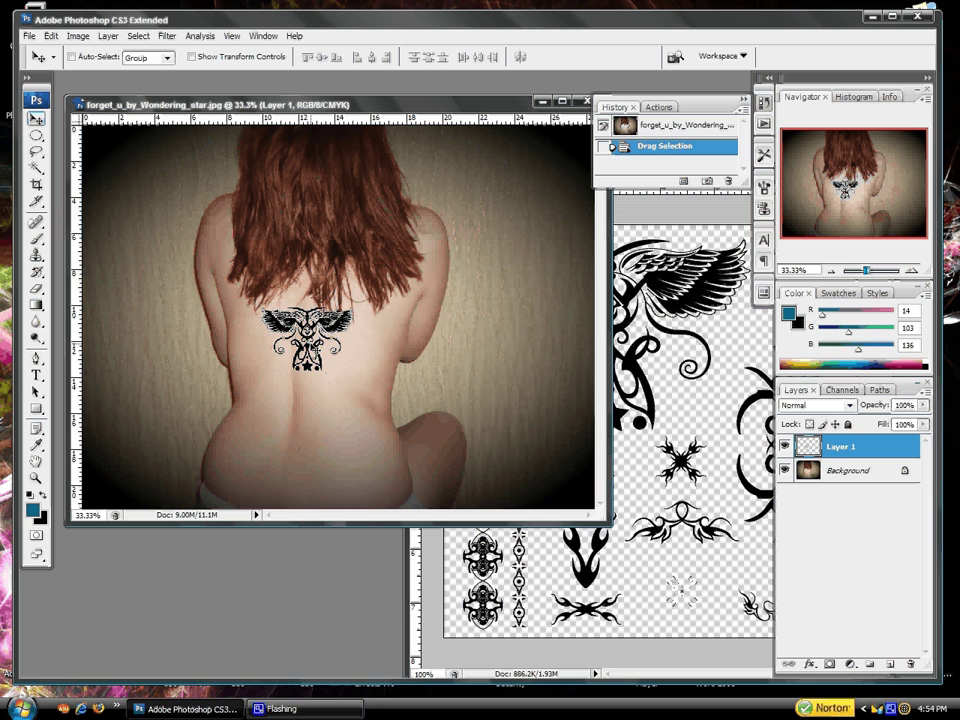
drag(307, 340, 290, 385)
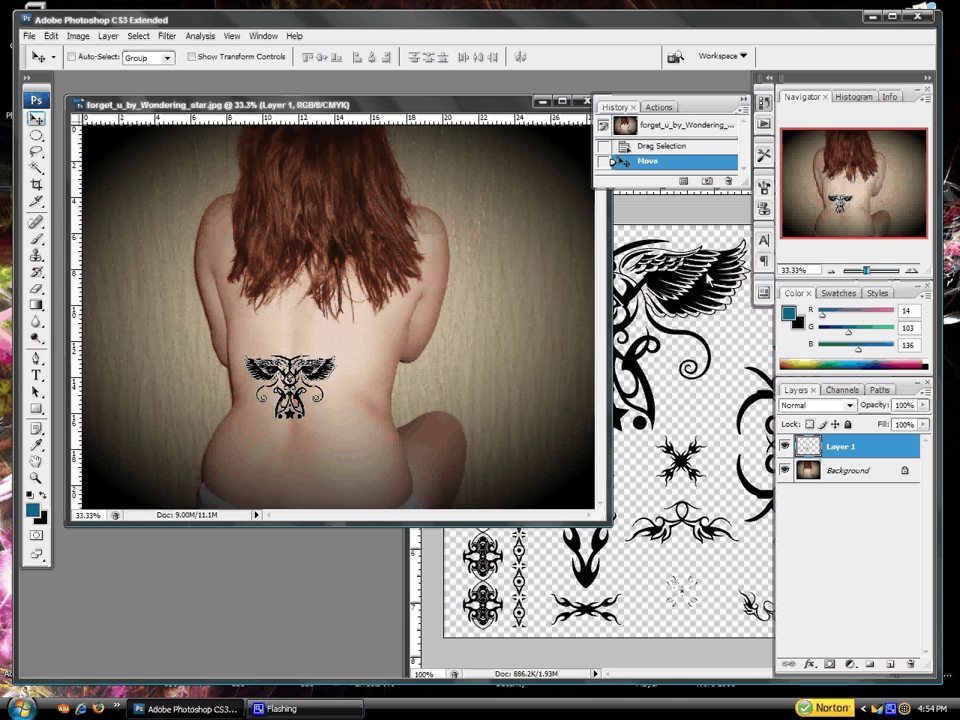
Minimize the tattoo sheet and enlarge the photo's window to show the full image with a margin around it
click(426, 630)
drag(553, 190, 319, 309)
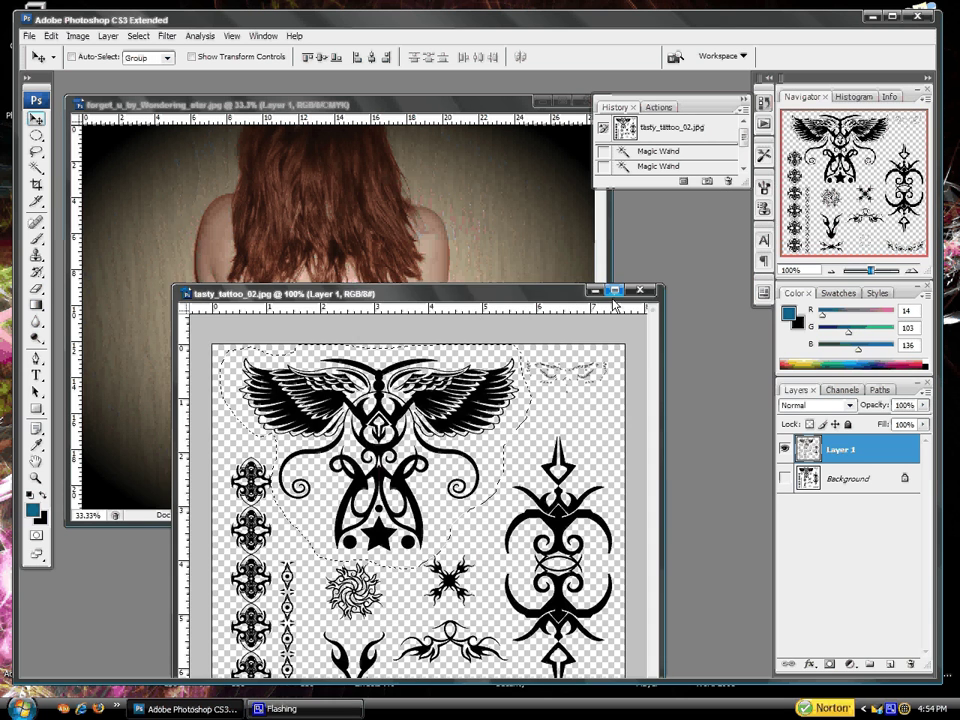
click(595, 290)
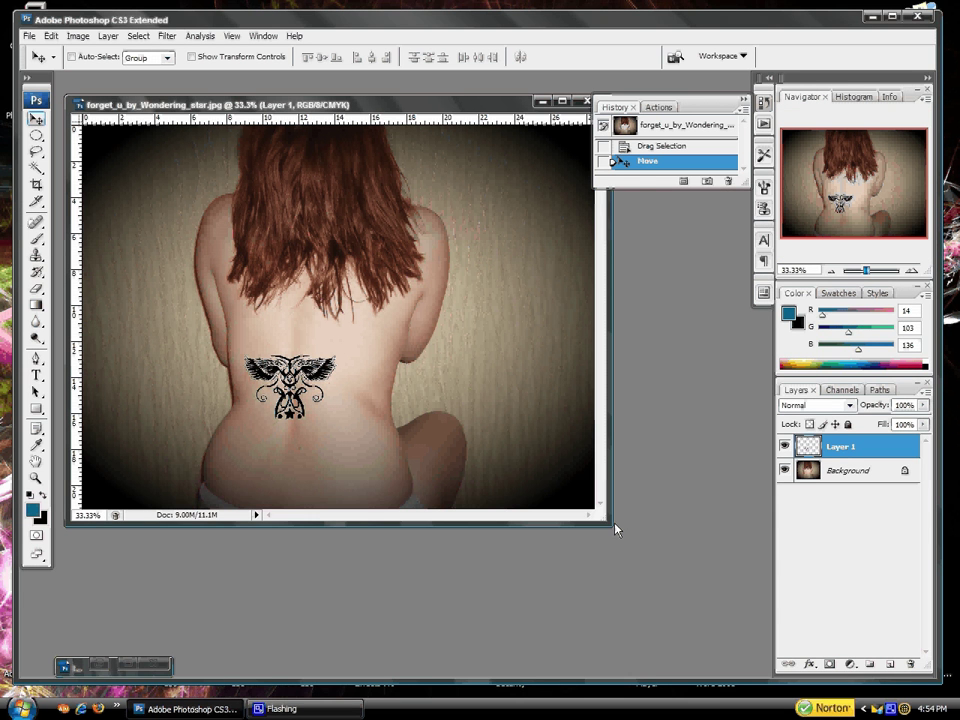
drag(615, 530, 712, 626)
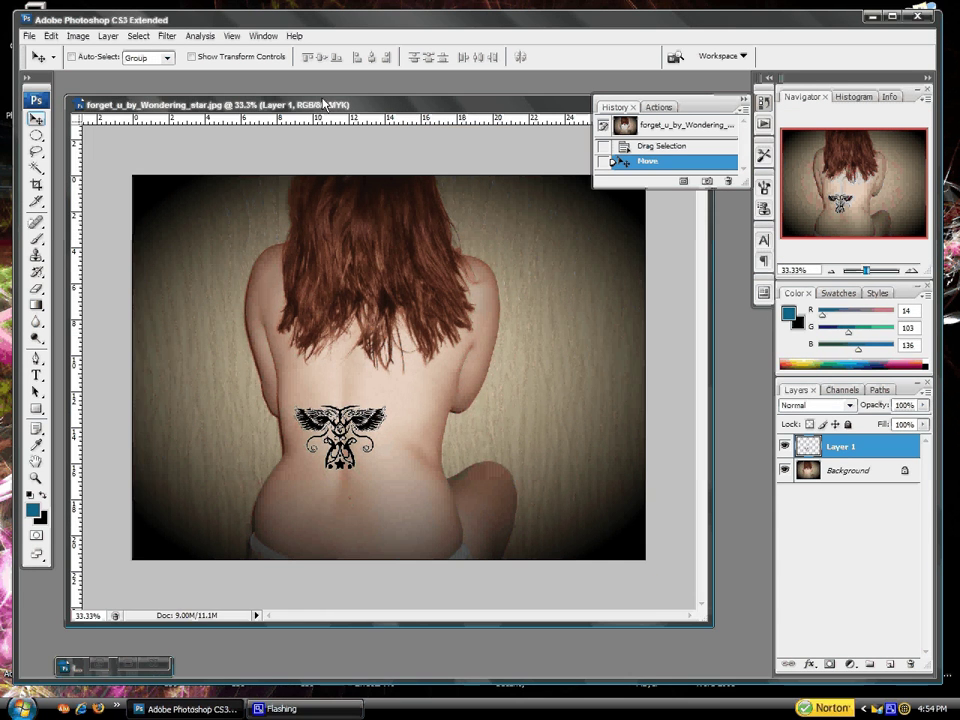
drag(323, 103, 321, 111)
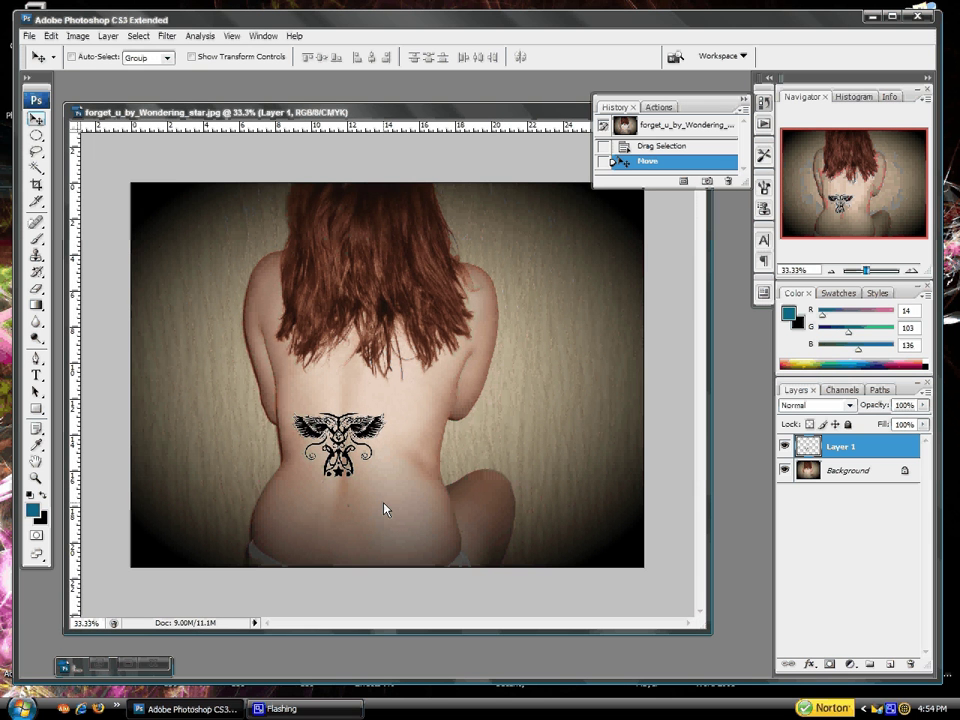
Move the winged tattoo slightly higher on the back, along the spine
key(z)
drag(257, 345, 469, 524)
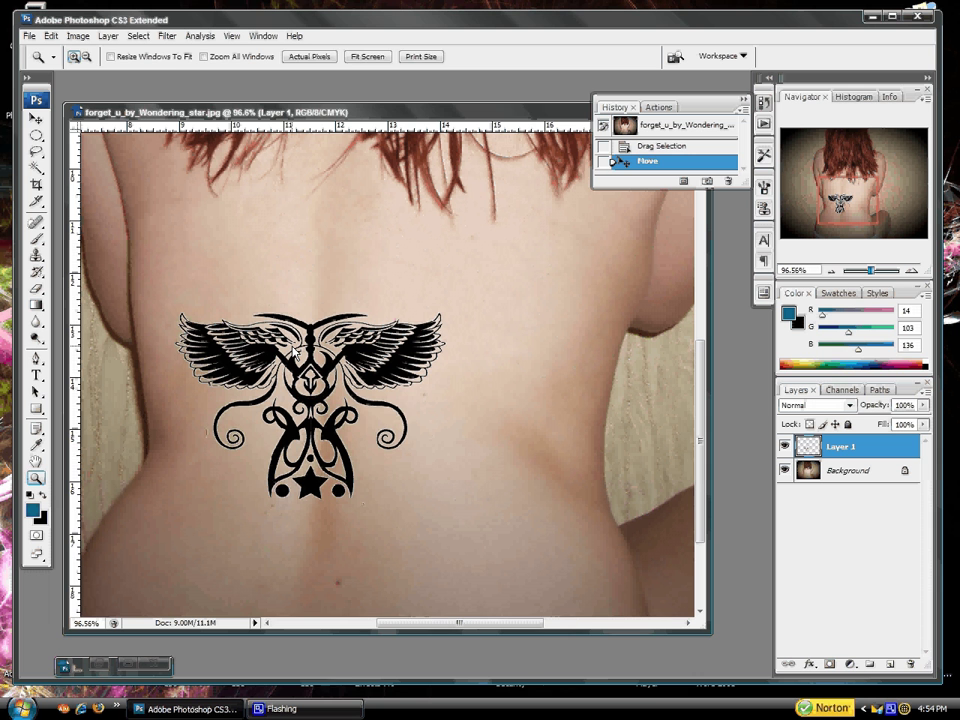
click(35, 121)
drag(253, 362, 258, 317)
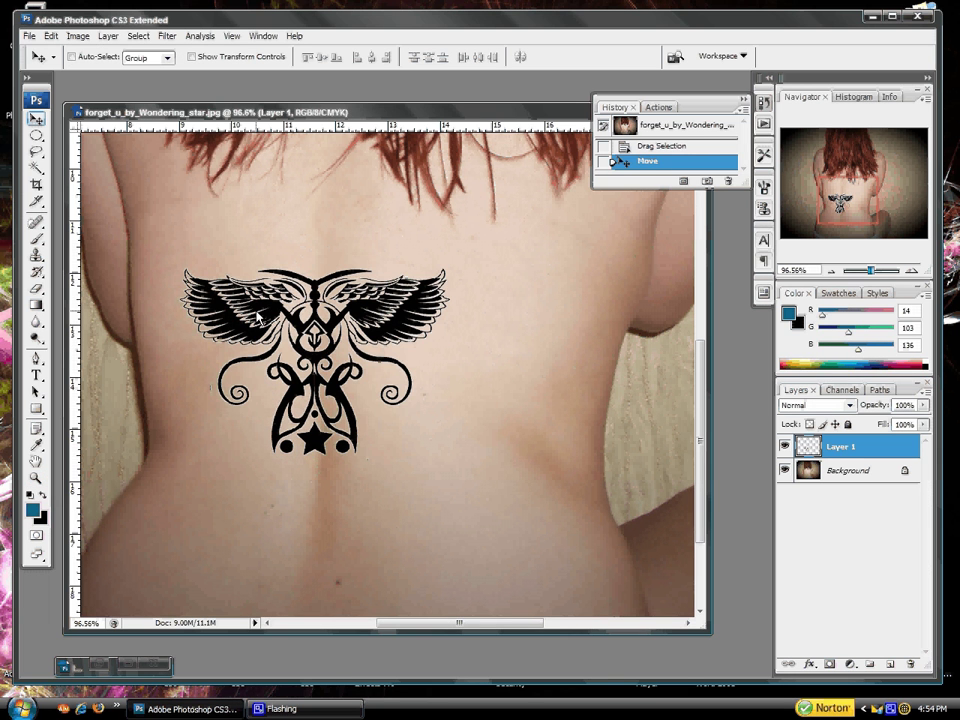
click(258, 317)
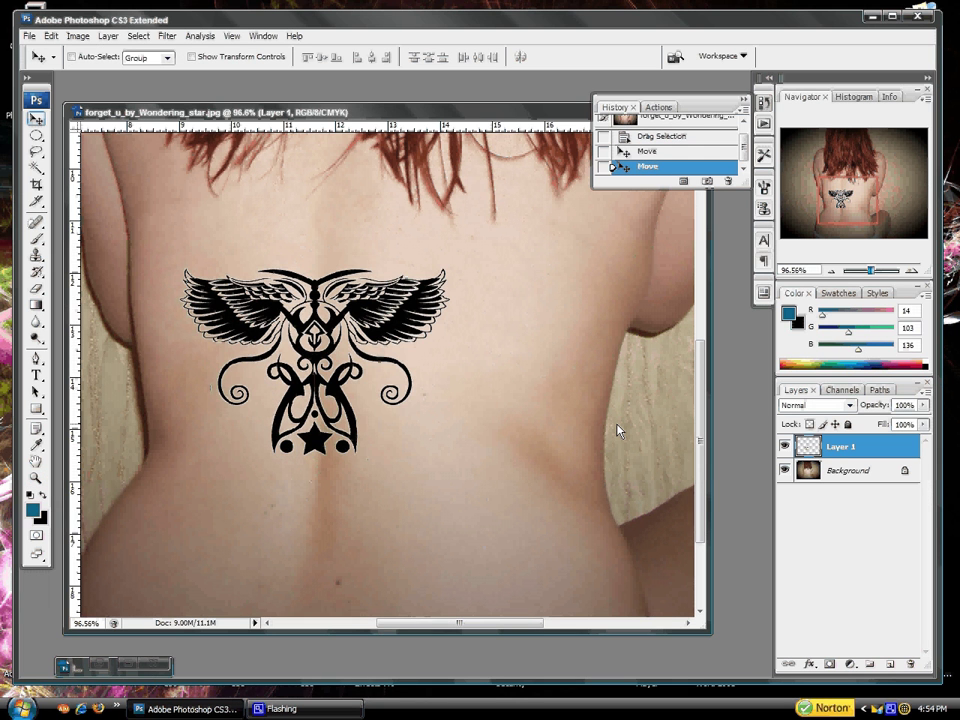
Free Transform the winged tattoo to about 125.3% width and 128.3% height, rotated about 3.2°, and shift it slightly left onto the spine
key(ctrl+t)
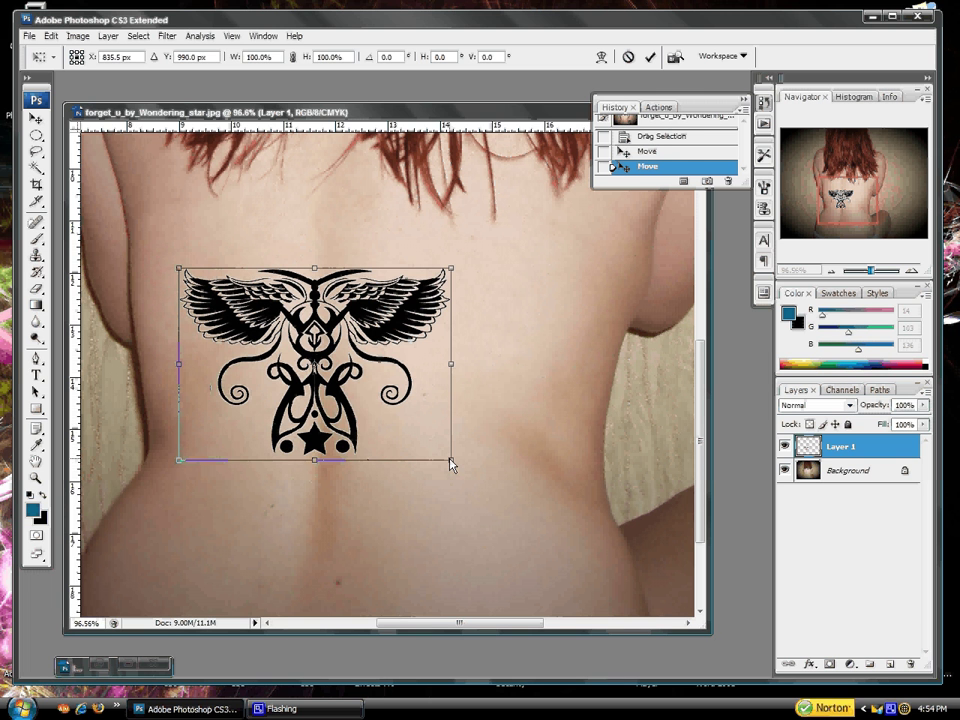
drag(450, 463, 530, 538)
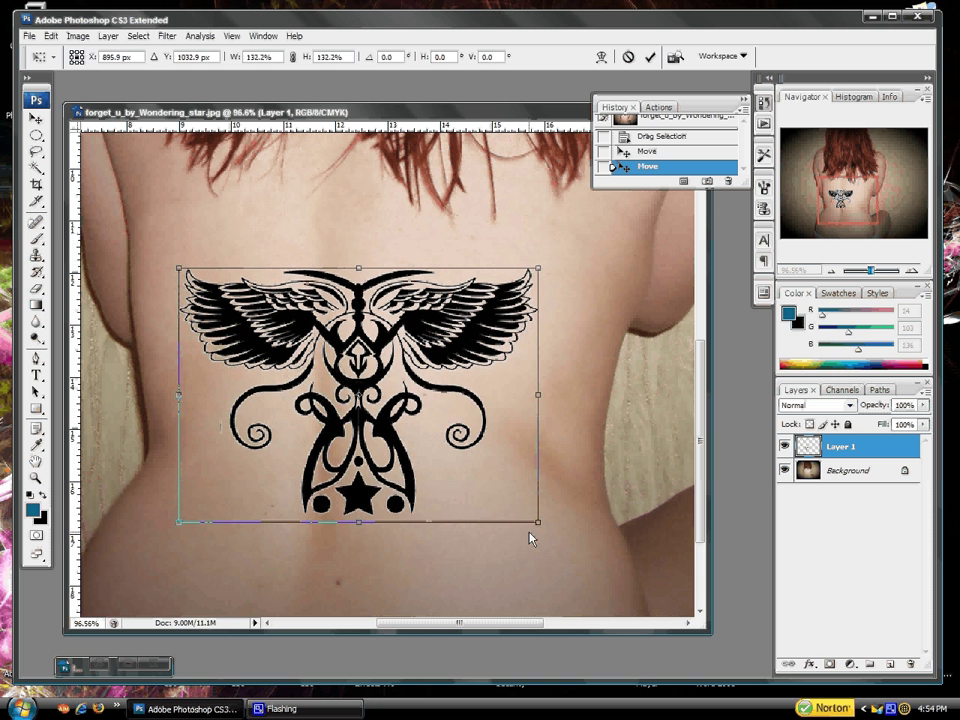
drag(531, 538, 526, 511)
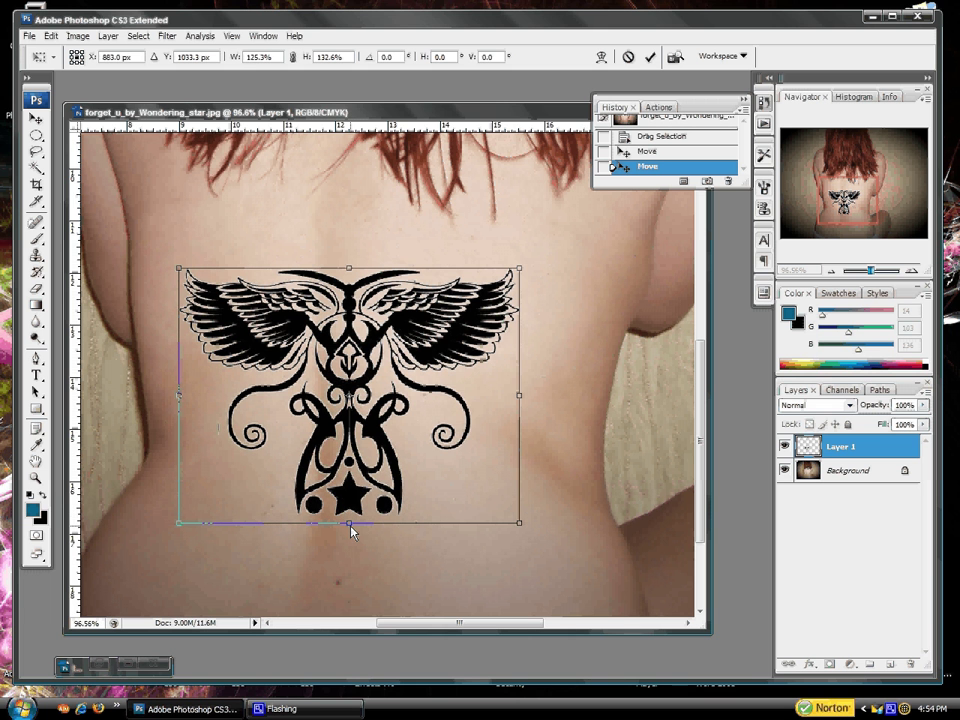
drag(351, 526, 352, 515)
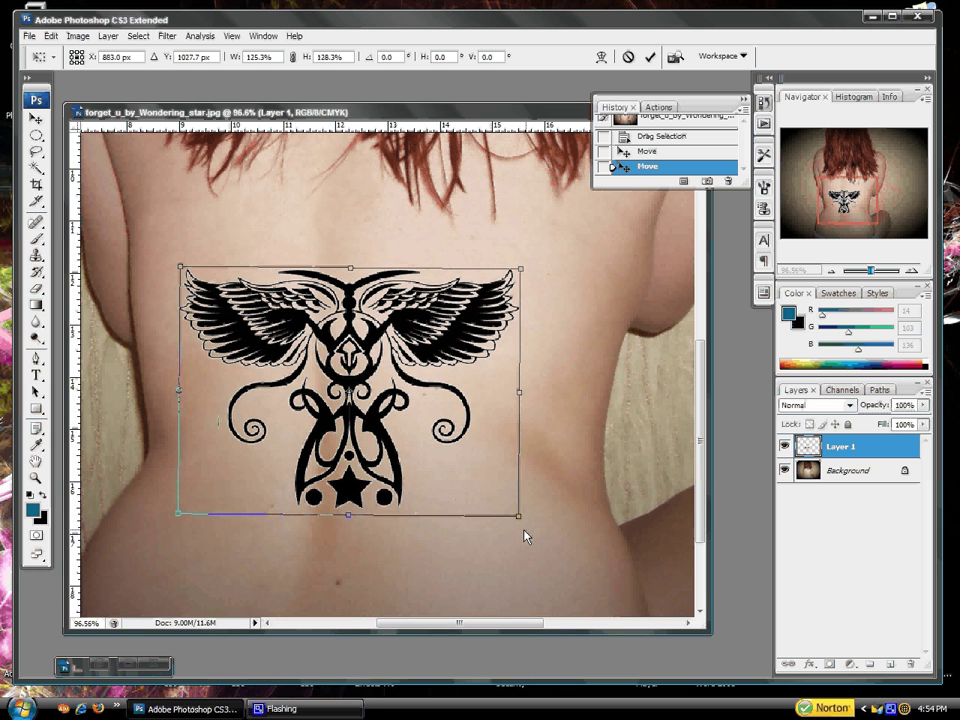
drag(525, 537, 516, 540)
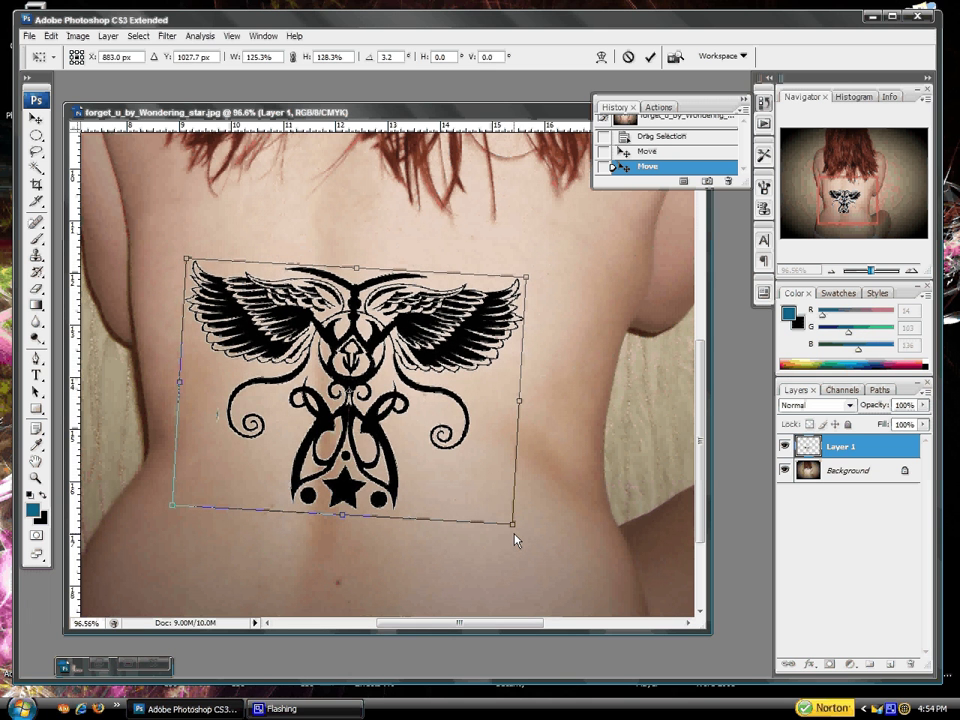
key(Return)
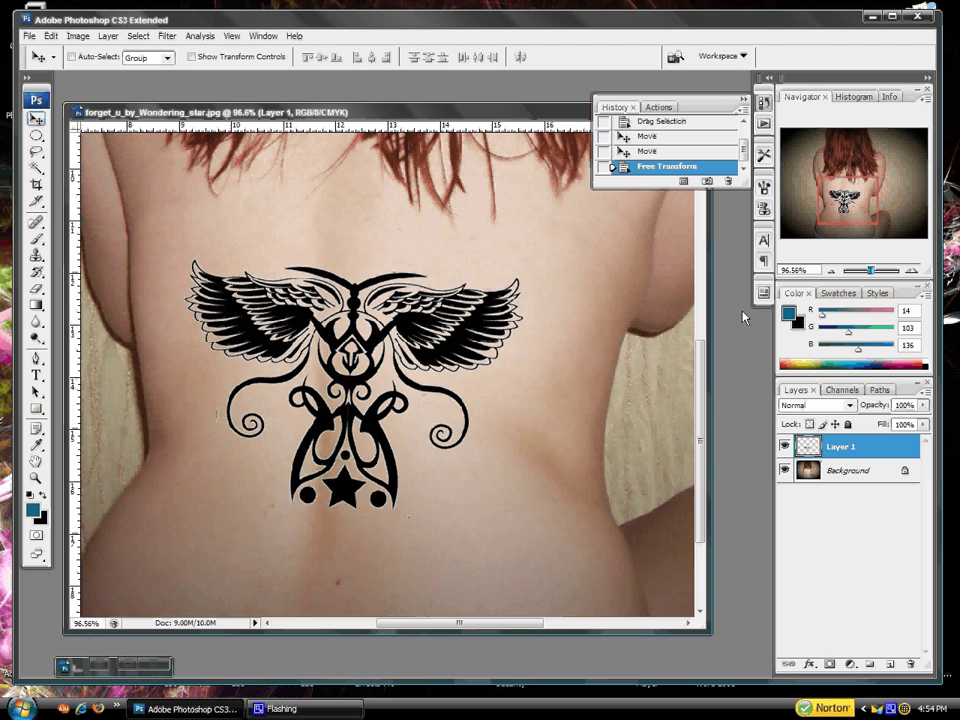
key(ctrl+minus)
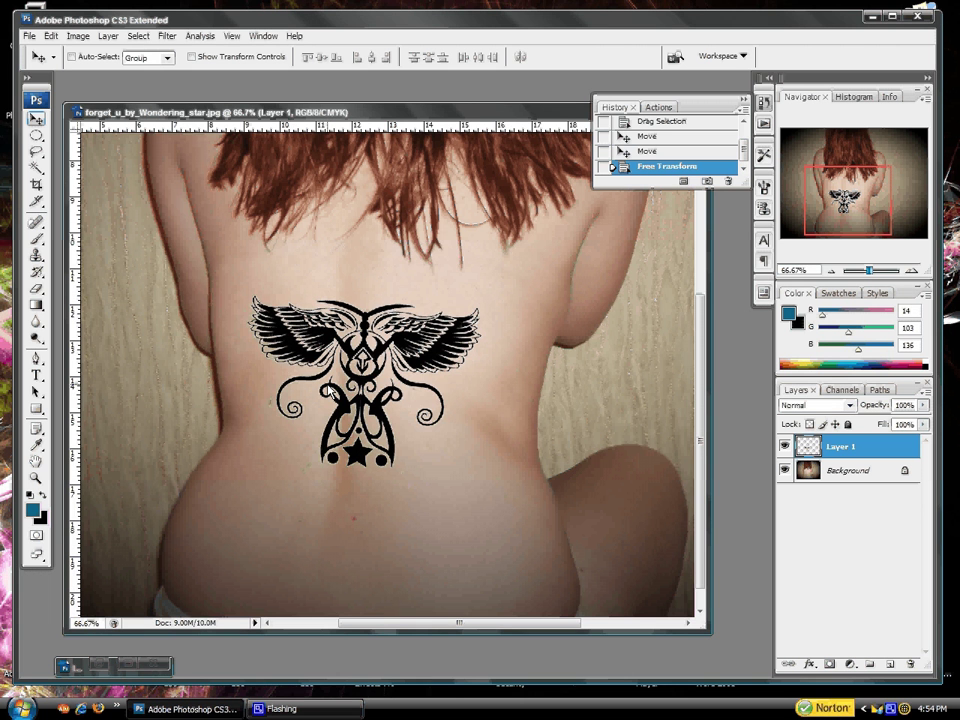
mouse_move(360, 384)
mouse_down()
mouse_move(343, 394)
mouse_move(346, 386)
mouse_up()
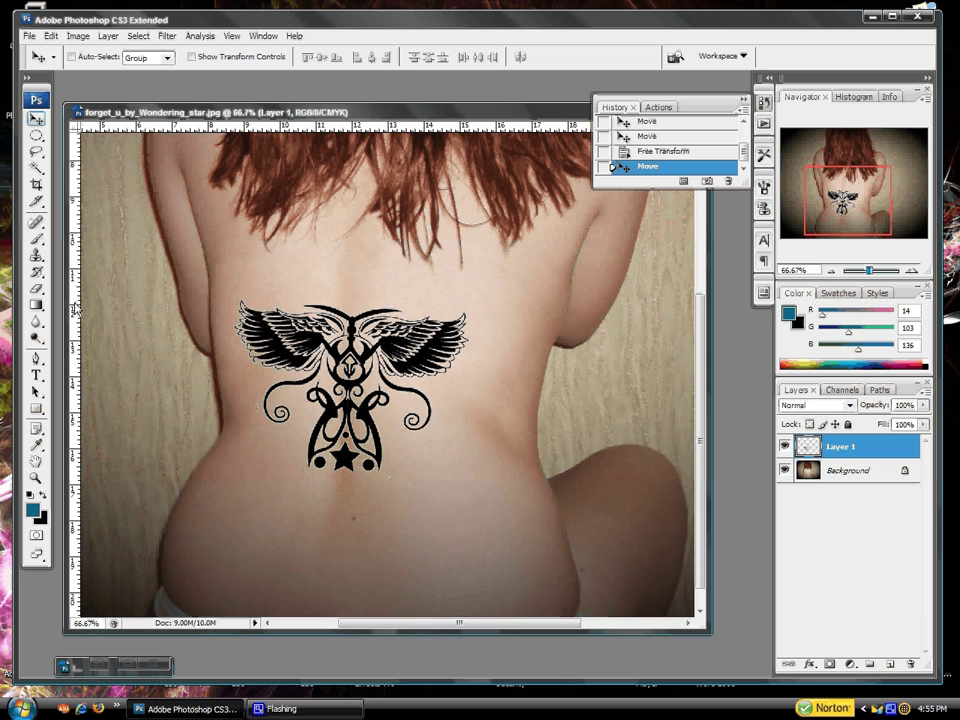
Start a Warp on the winged tattoo and pull both upper corners of the mesh outward and up to spread the wings
click(47, 38)
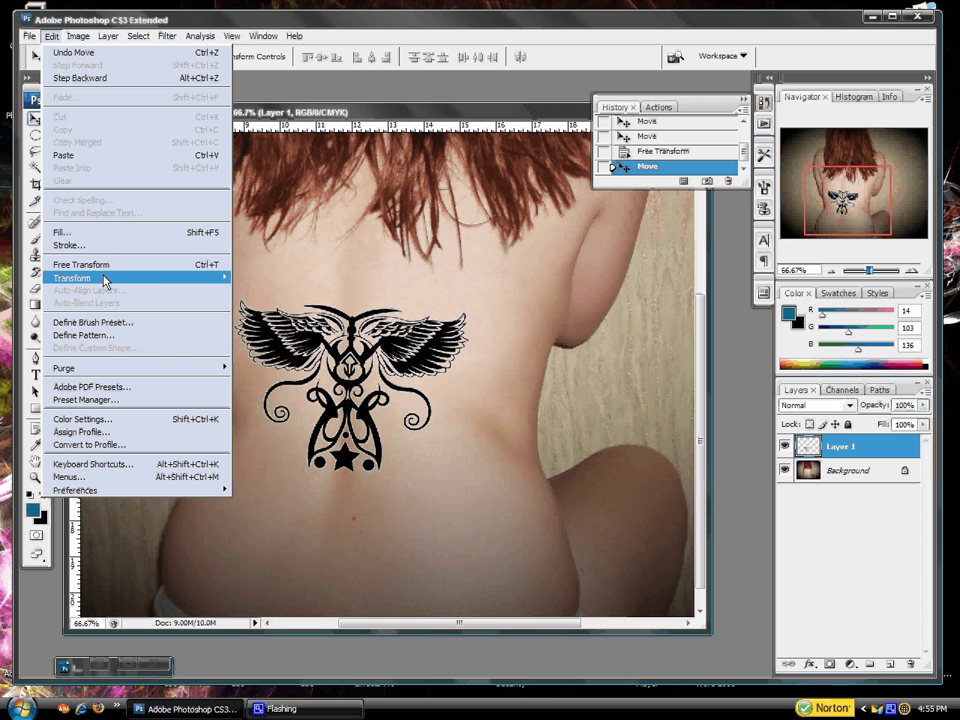
mouse_move(154, 284)
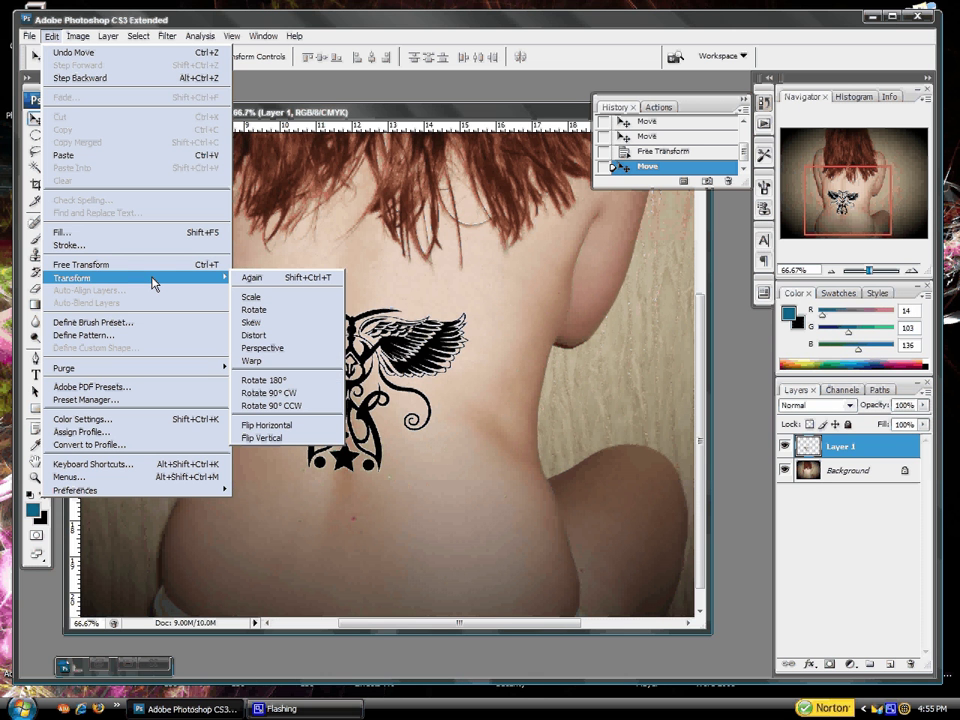
click(283, 367)
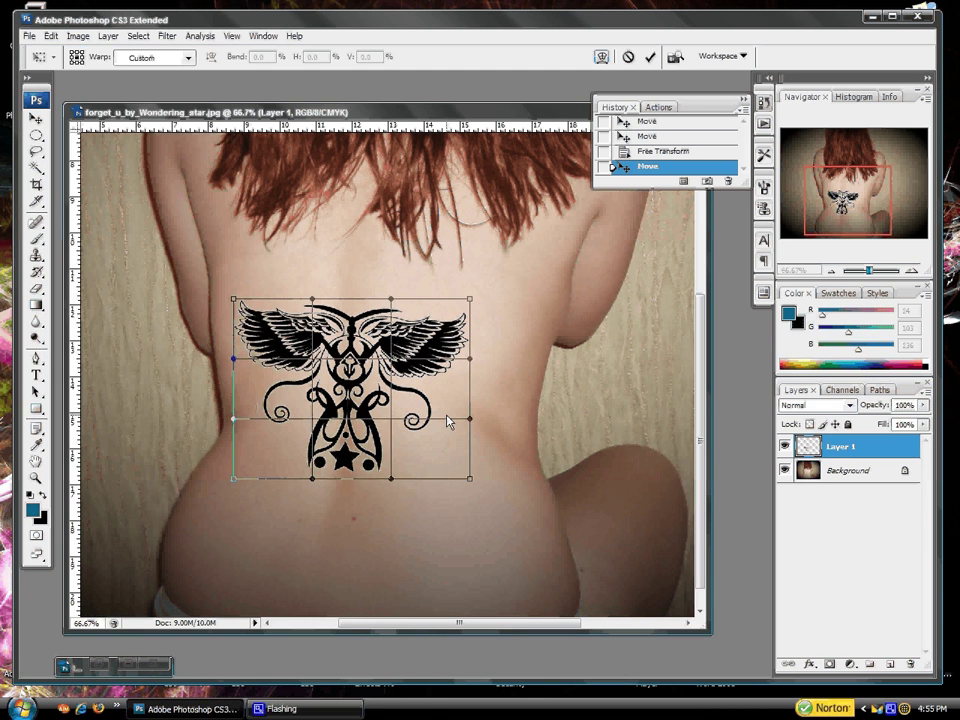
key(ctrl+plus)
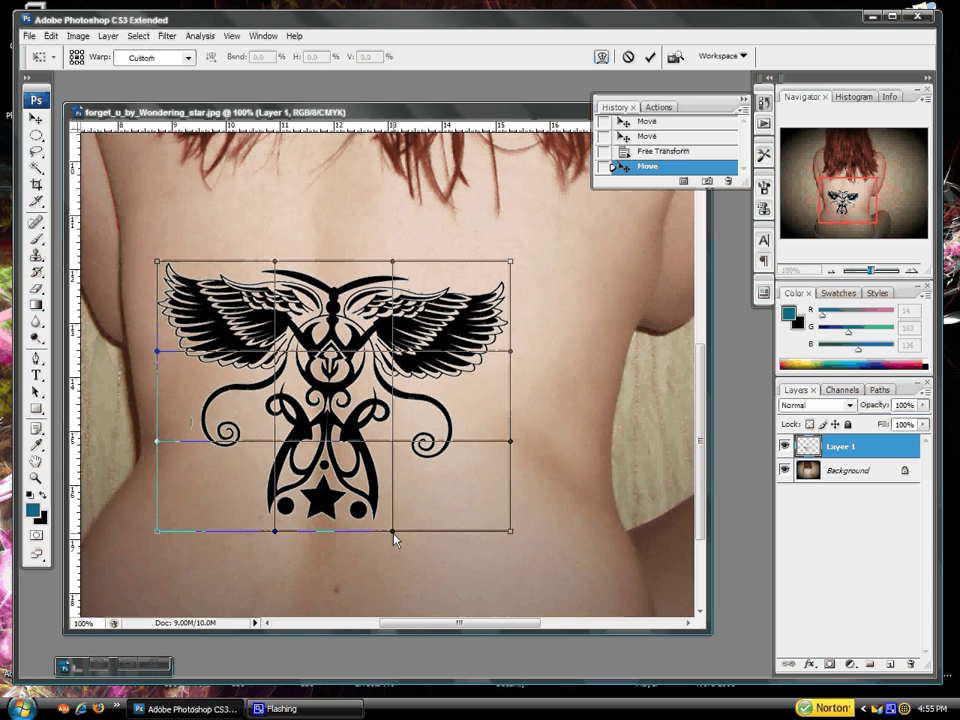
drag(394, 540, 377, 548)
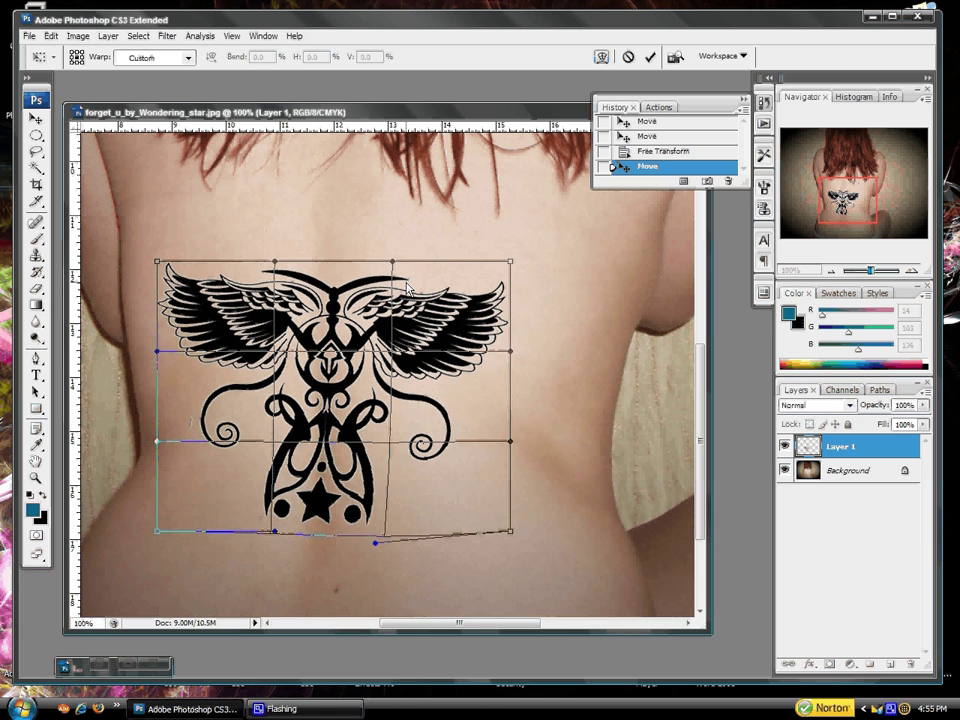
drag(511, 263, 531, 245)
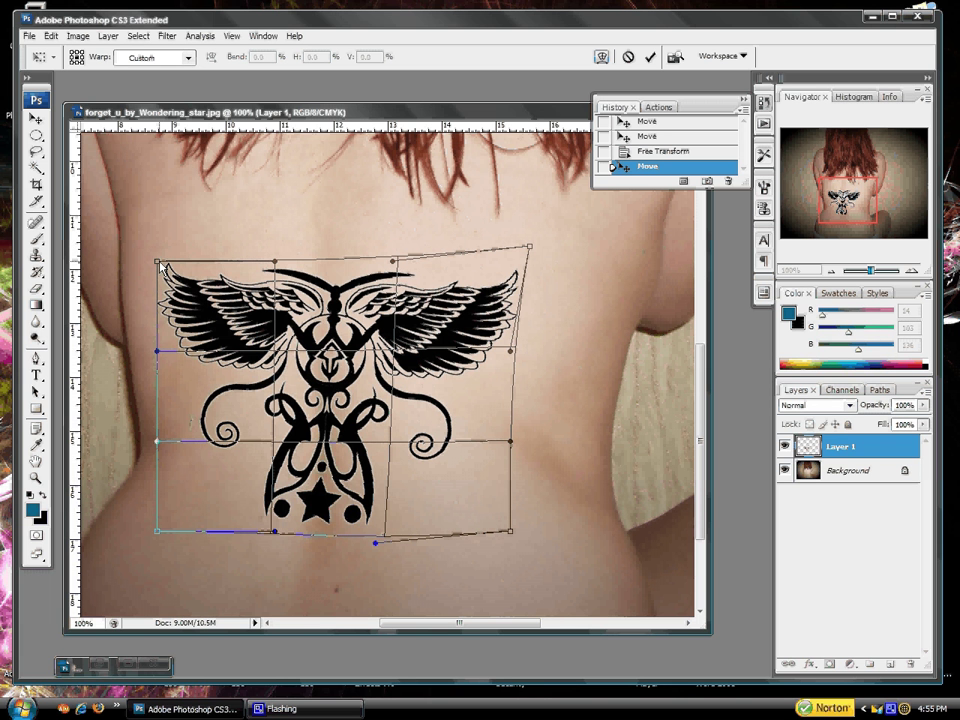
drag(161, 265, 146, 246)
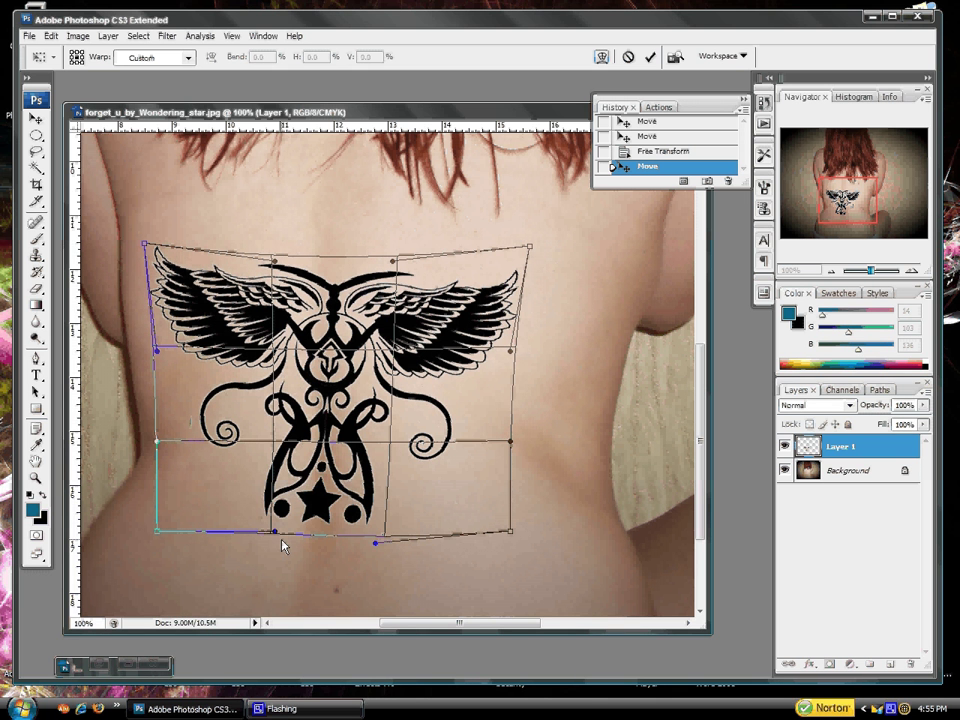
Spread the two handles along the mesh's lower edge outward and slightly down to curve the base of the winged tattoo
drag(282, 541, 269, 540)
drag(375, 542, 397, 543)
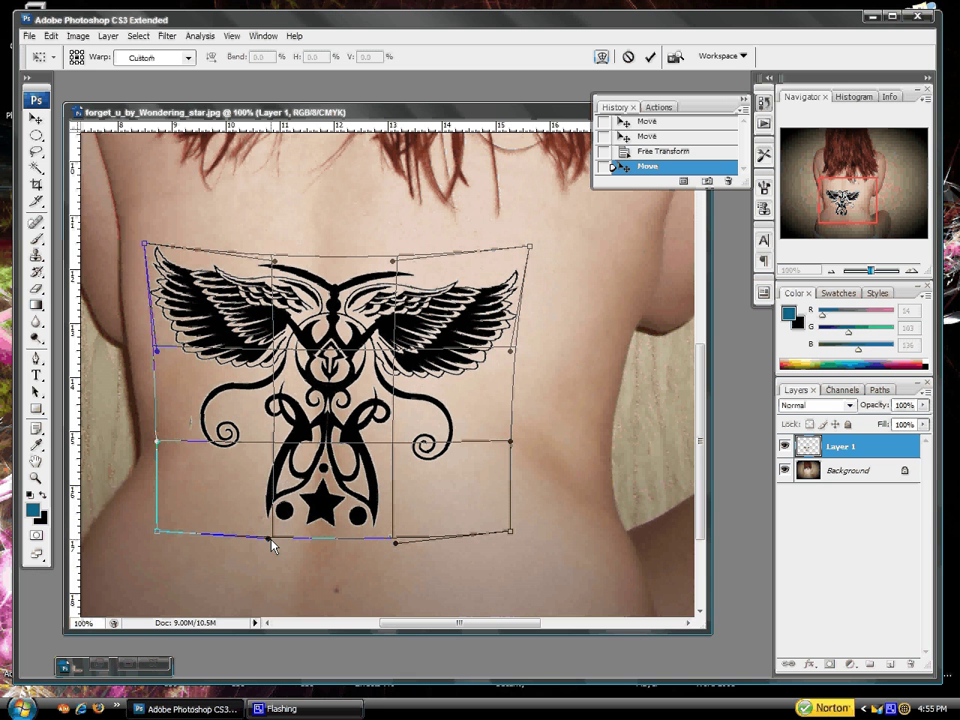
drag(270, 541, 250, 543)
drag(392, 542, 407, 545)
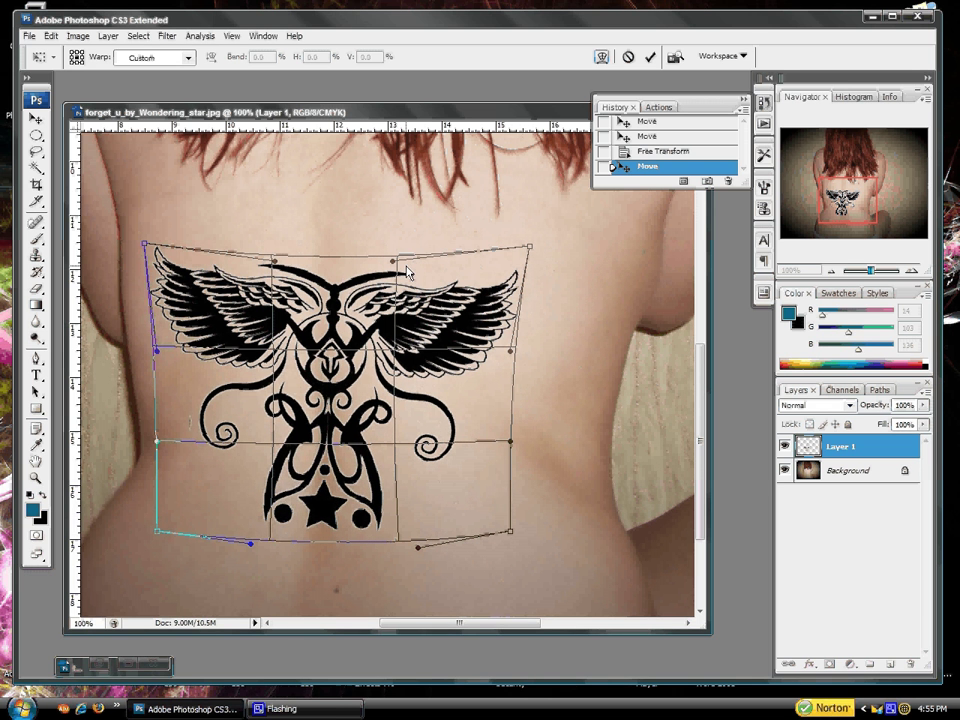
drag(256, 538, 244, 536)
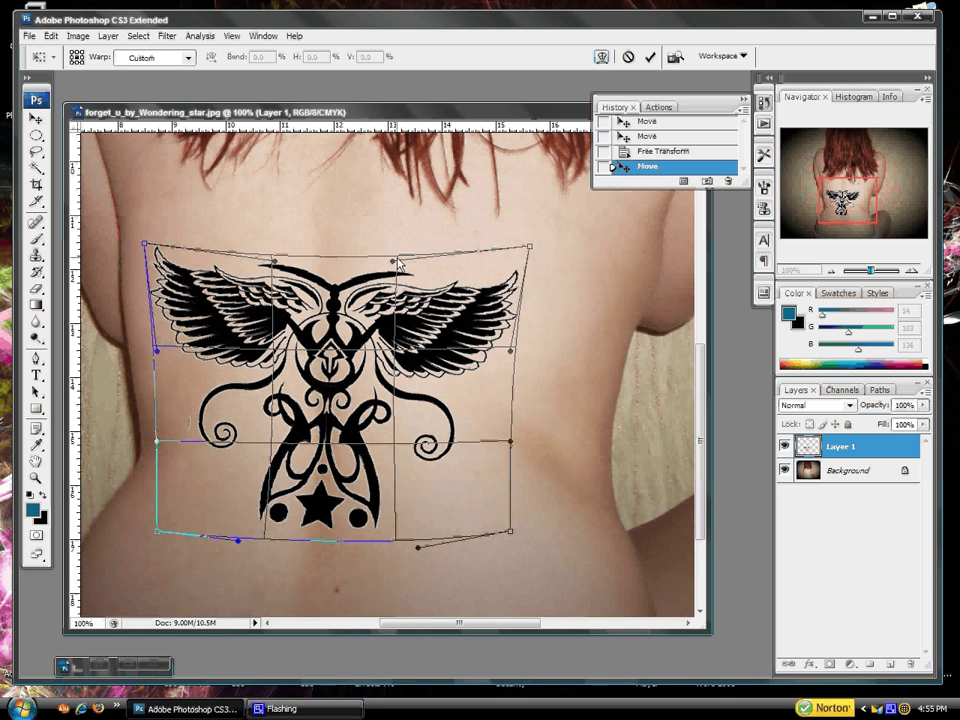
Adjust the mesh's top-edge handles, widen the wing sides, shift the tattoo's centre slightly left toward the spine, and apply the warp
drag(397, 262, 404, 269)
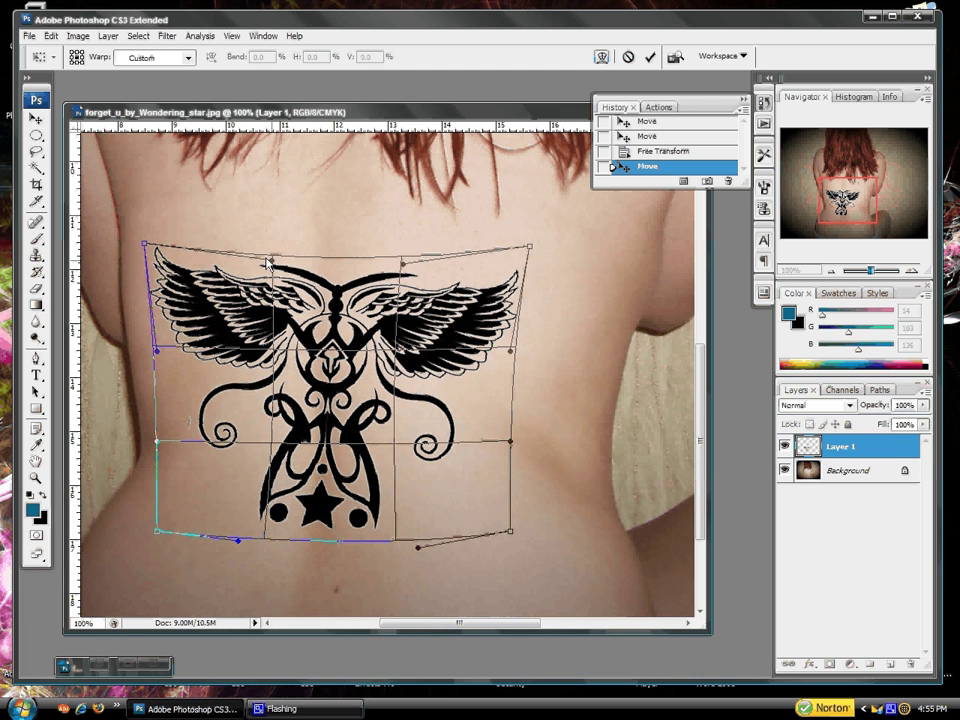
drag(268, 261, 266, 257)
drag(157, 351, 139, 351)
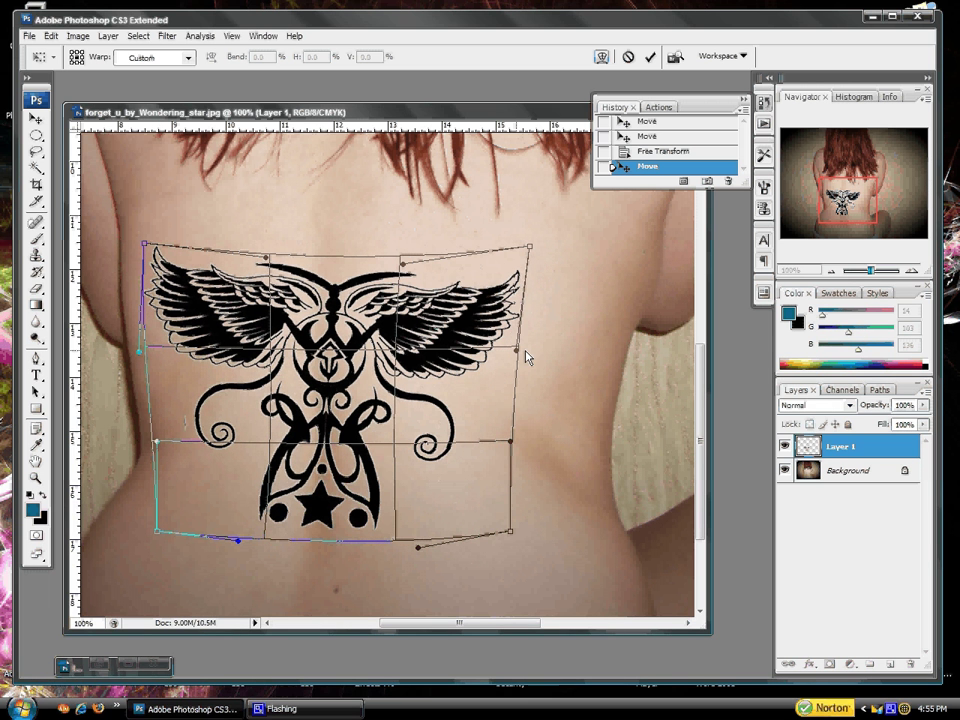
drag(526, 353, 531, 342)
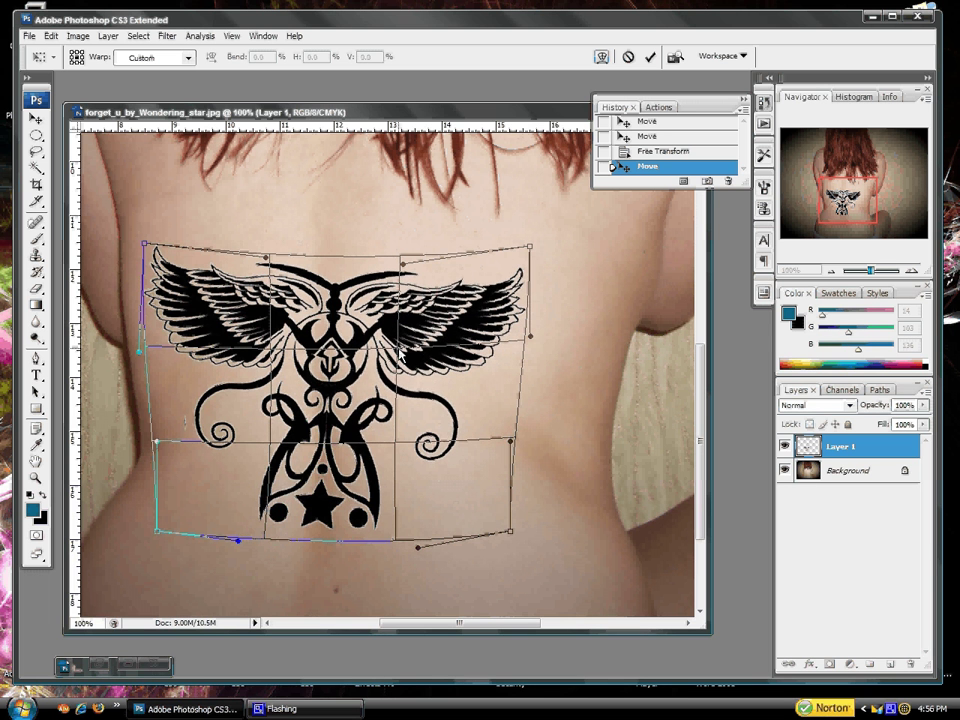
drag(400, 354, 333, 349)
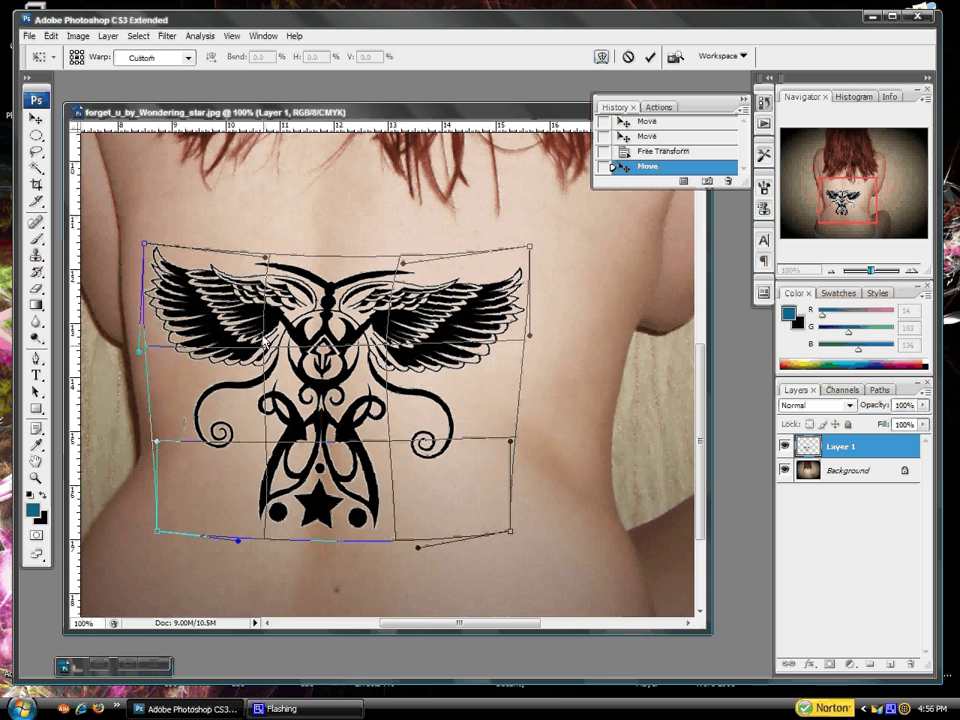
drag(266, 343, 267, 354)
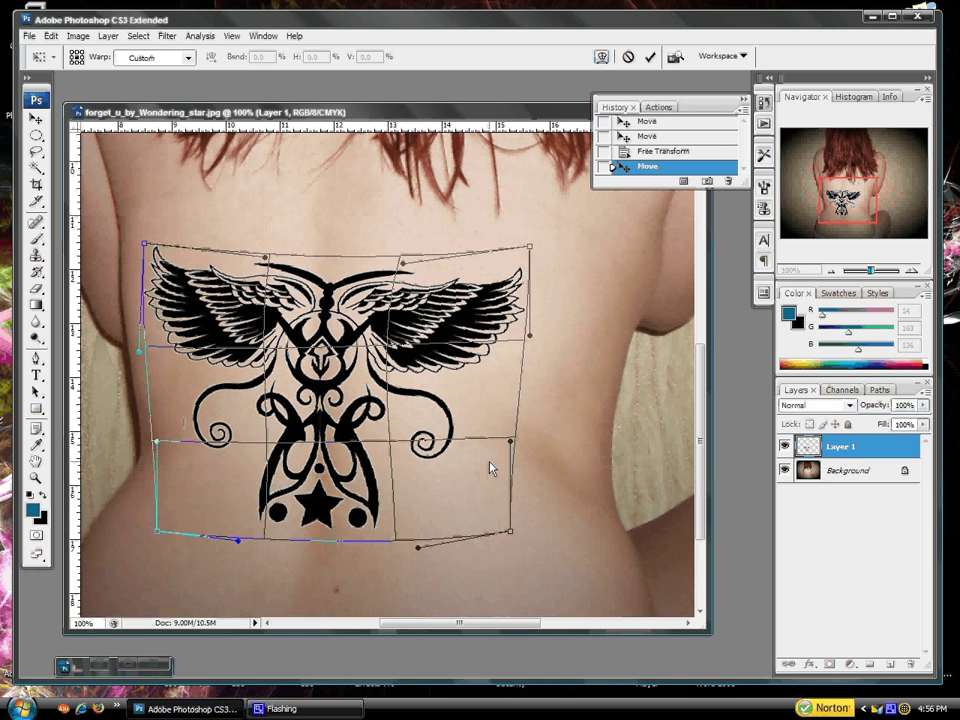
key(Return)
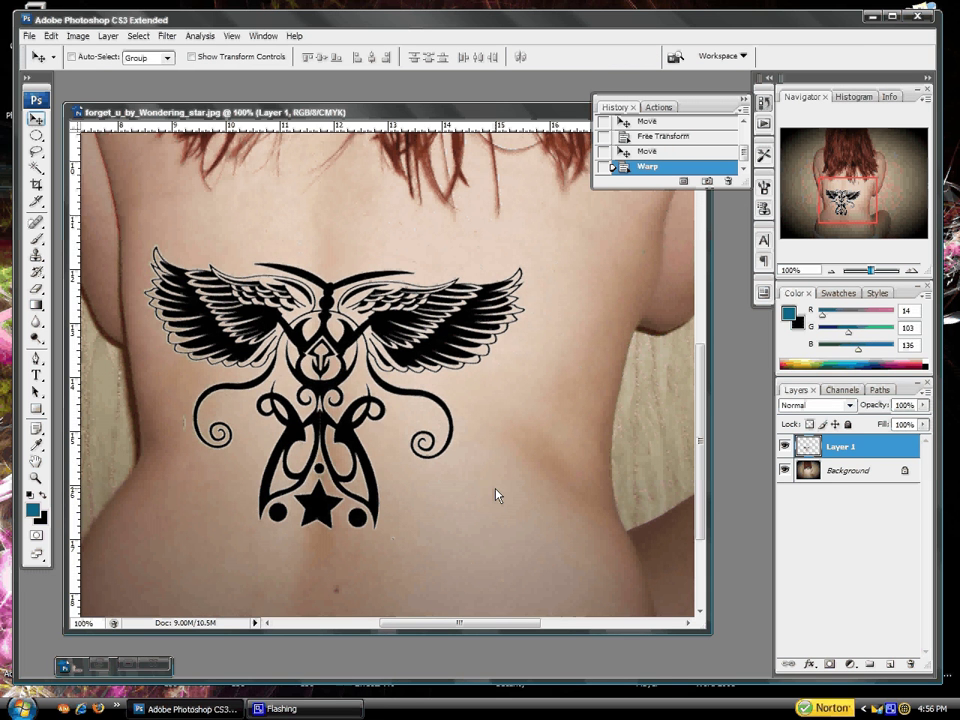
Set the winged tattoo layer's blend mode to Multiply and its fill to 81%
click(849, 405)
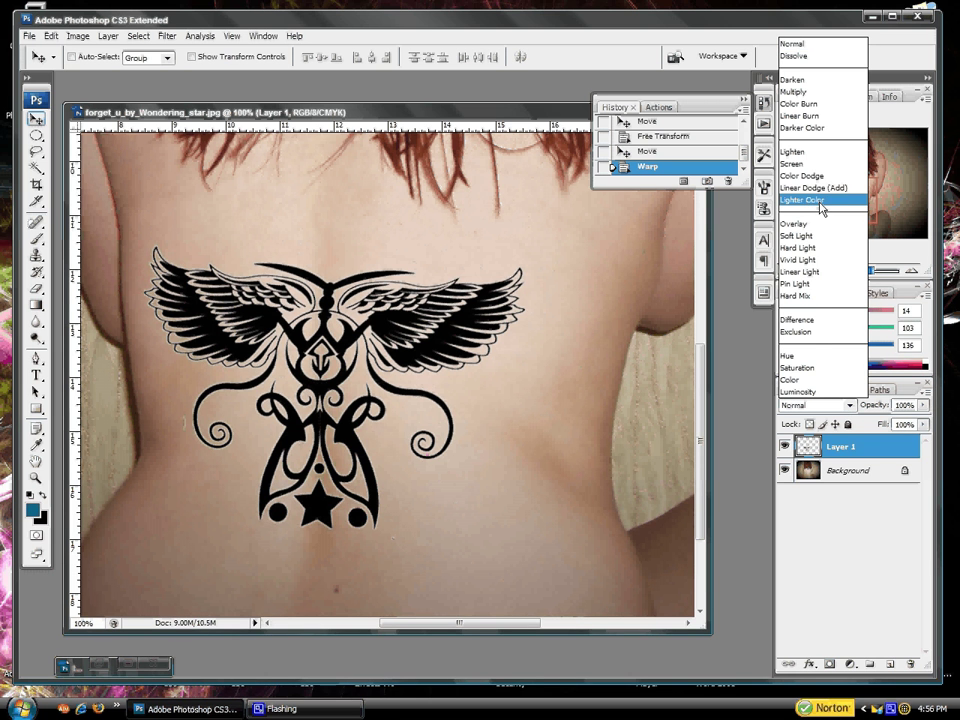
click(810, 92)
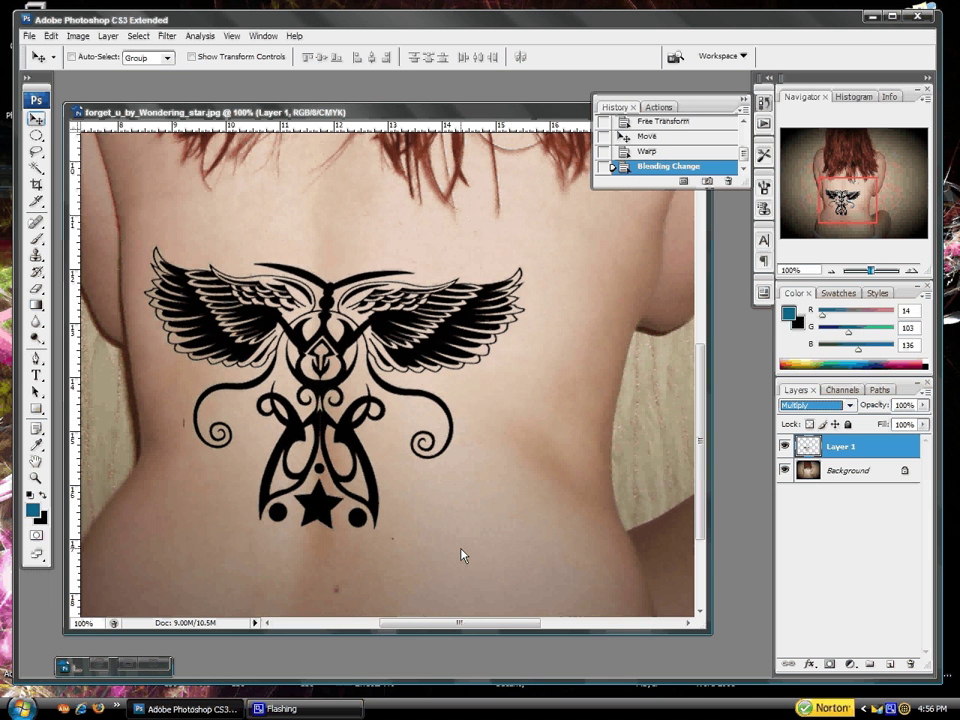
click(924, 424)
drag(926, 446, 911, 446)
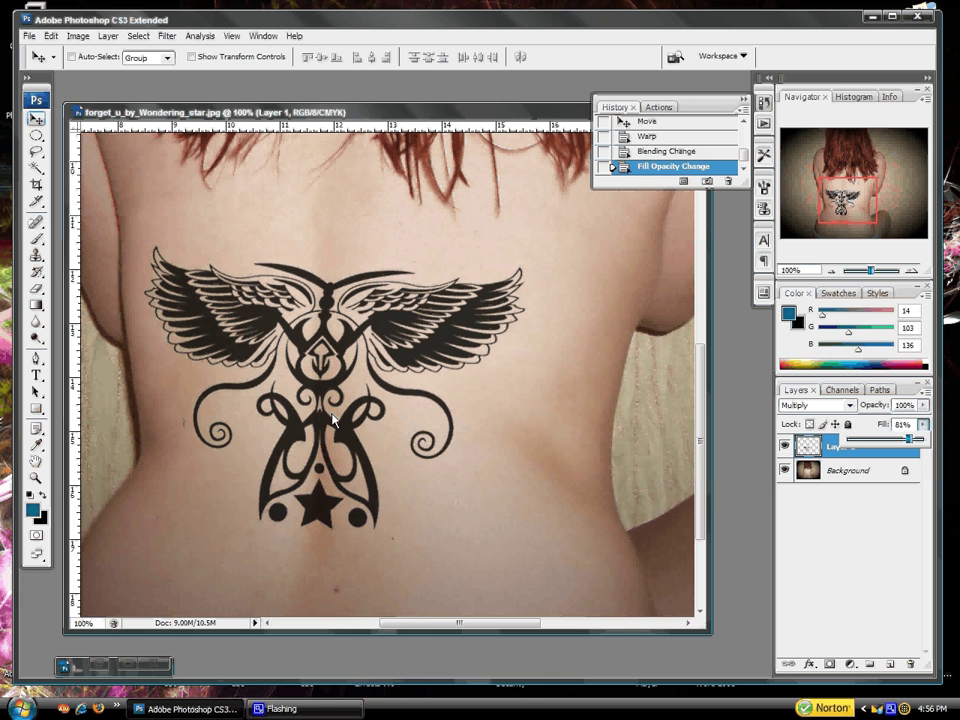
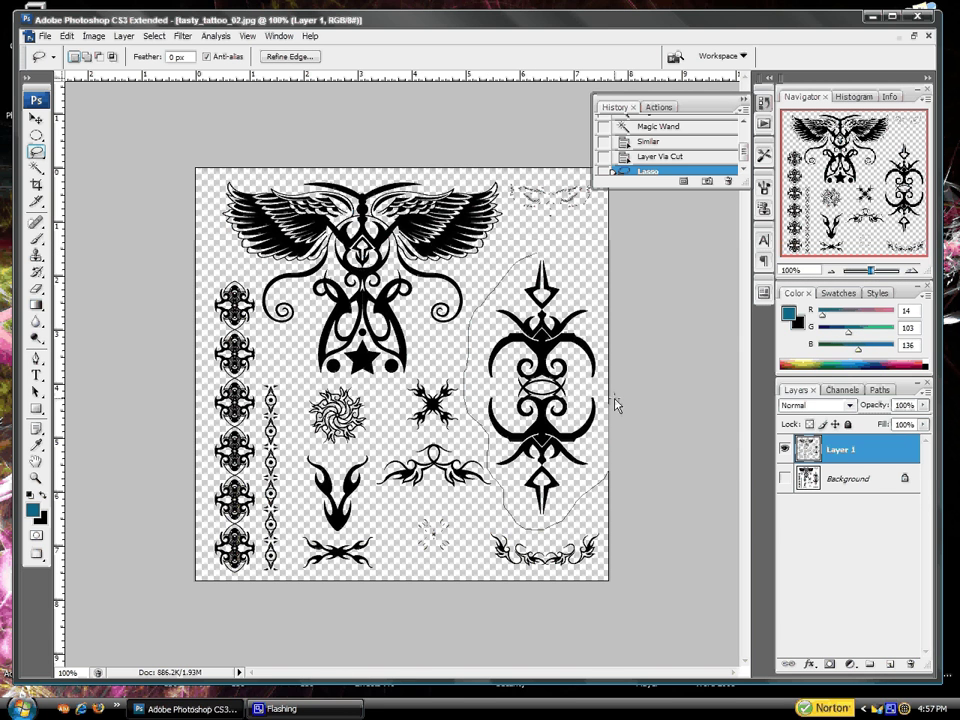
Switch to Standard Screen Mode, copy the lassoed tall tribal tattoo into the photo, and place it between the elbow and the raised knee
click(40, 122)
click(44, 555)
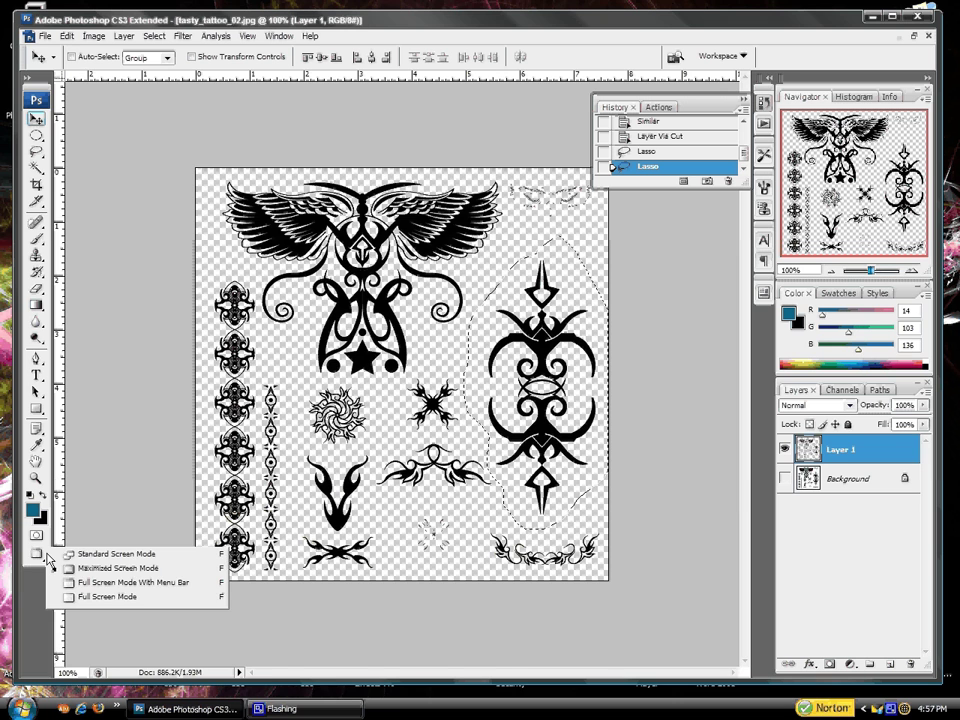
click(112, 553)
drag(548, 540, 376, 450)
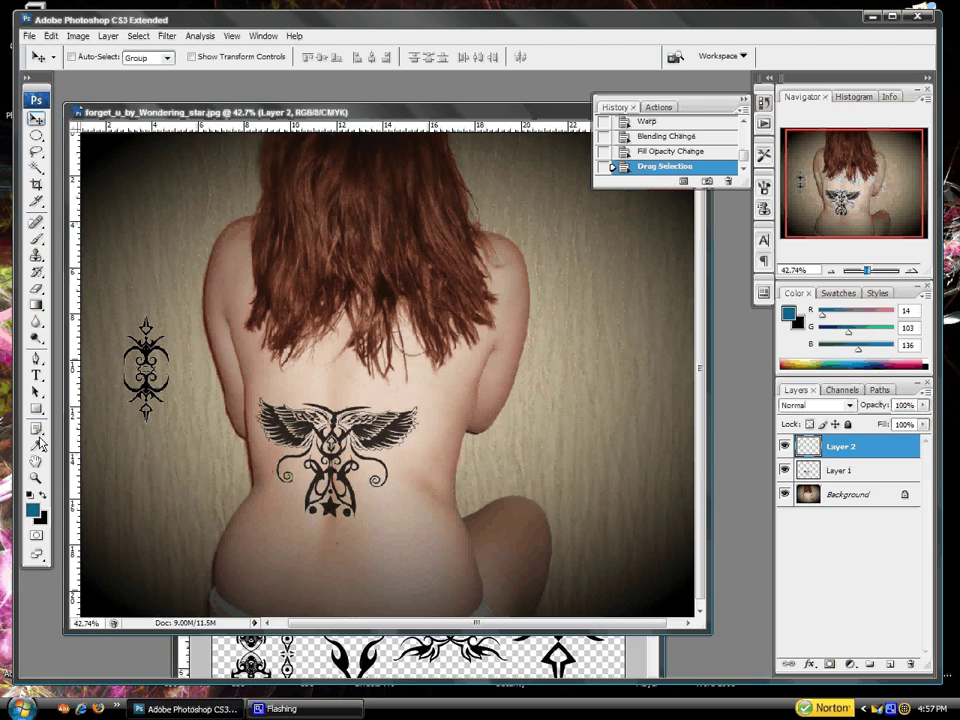
drag(144, 381, 498, 461)
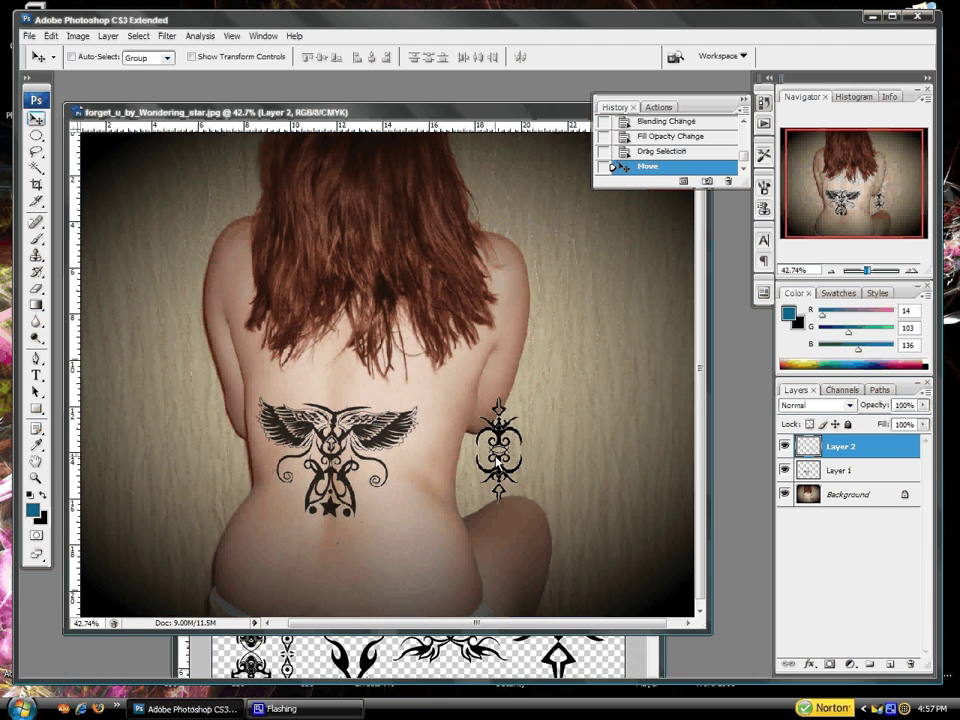
Try rotating the tall tribal tattoo about 41.7° with Free Transform and positioning it just above the knee
key(ctrl+t)
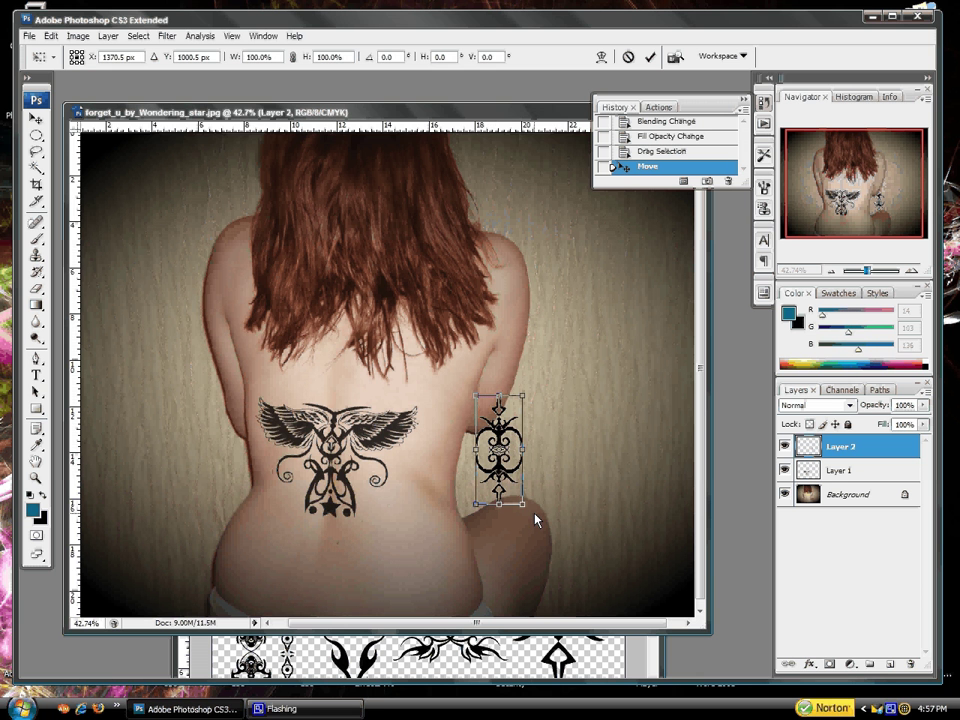
drag(535, 520, 484, 530)
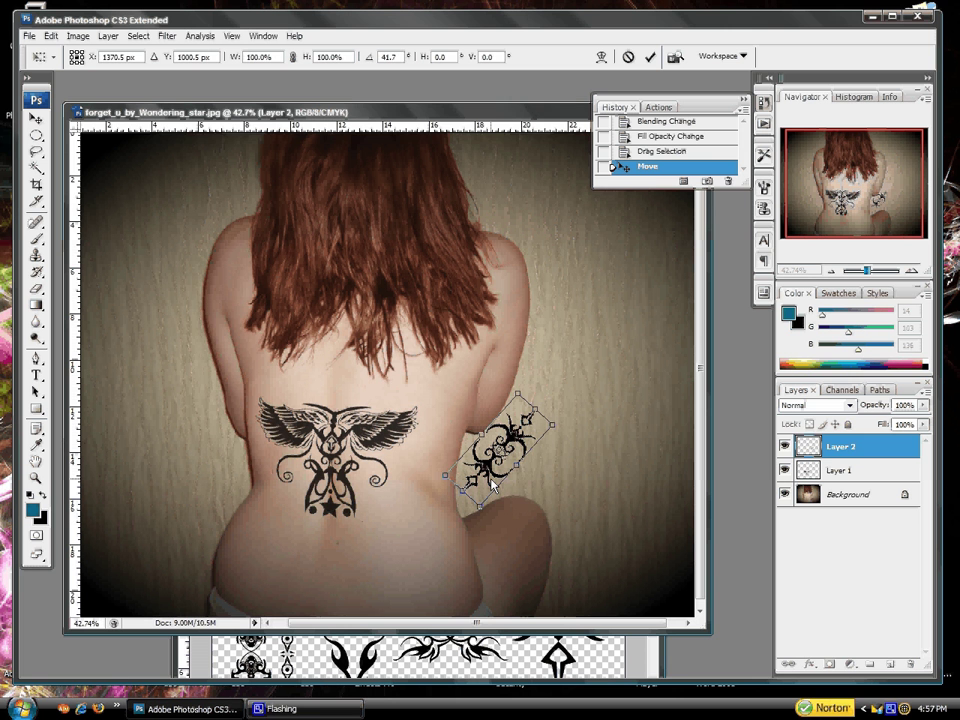
drag(491, 484, 501, 548)
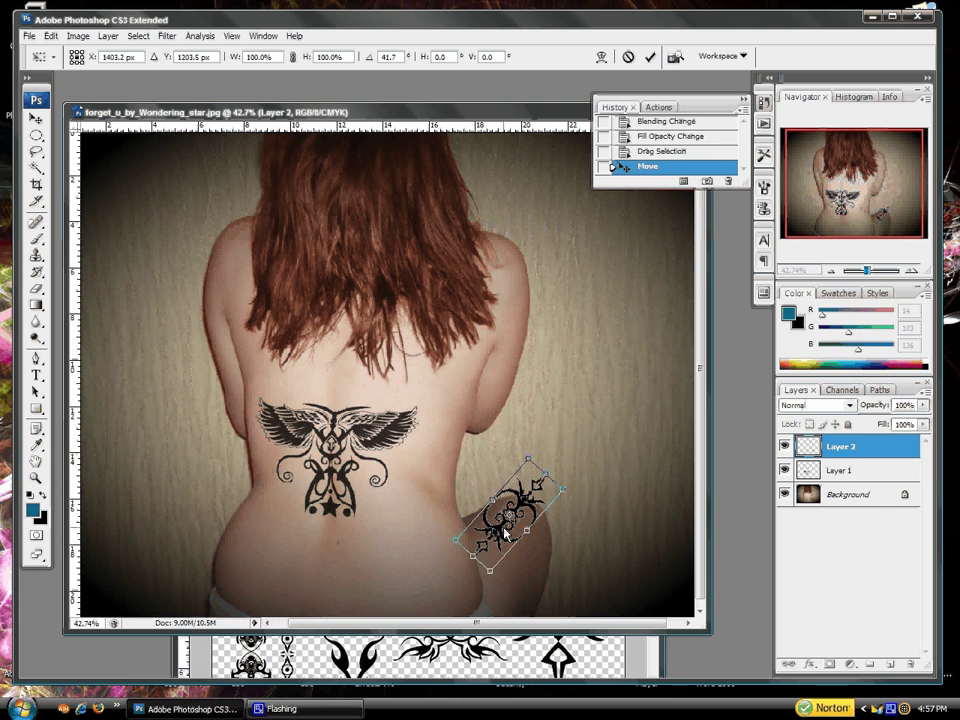
drag(501, 548, 507, 485)
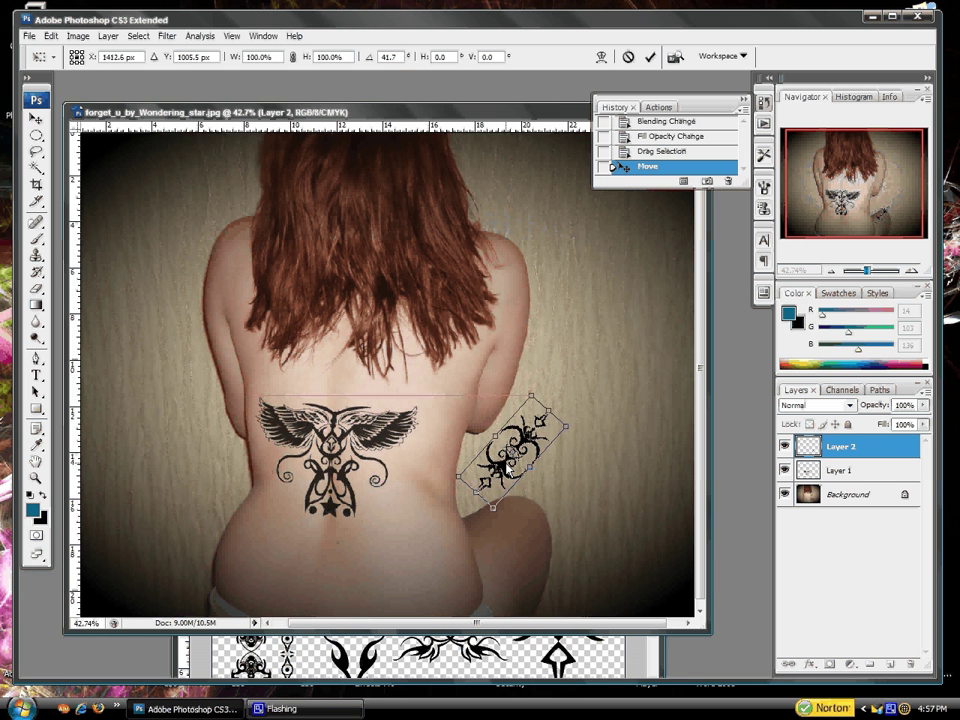
key(Return)
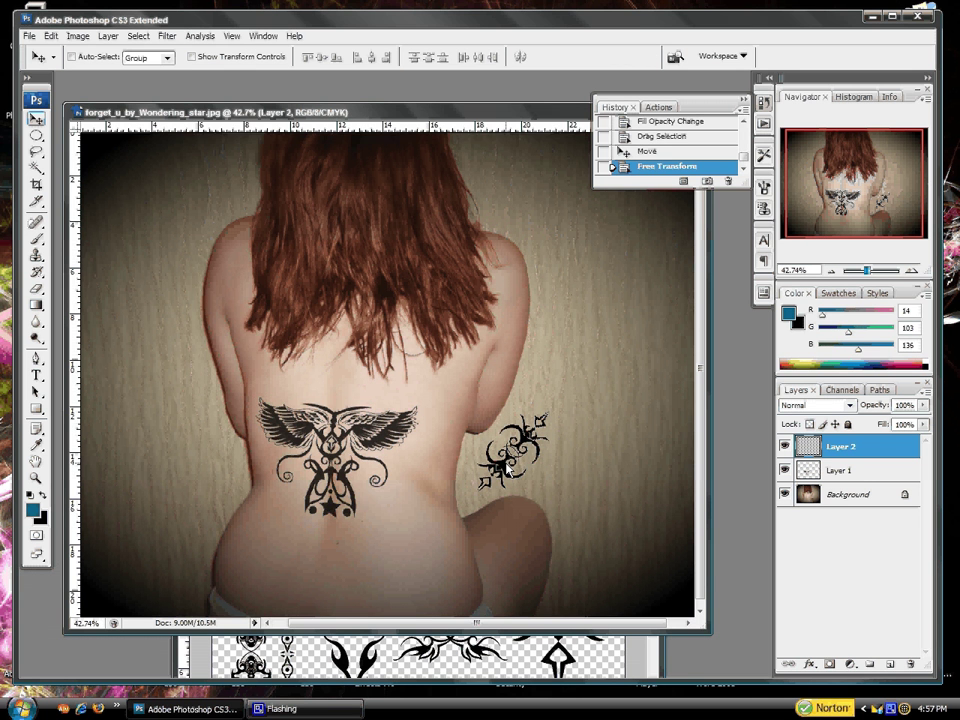
Try warping the rotated tribal tattoo by pulling its centre slightly to the right
key(ctrl+plus)
key(ctrl+plus)
scroll(508, 470, down, 3)
scroll(505, 440, right, 3)
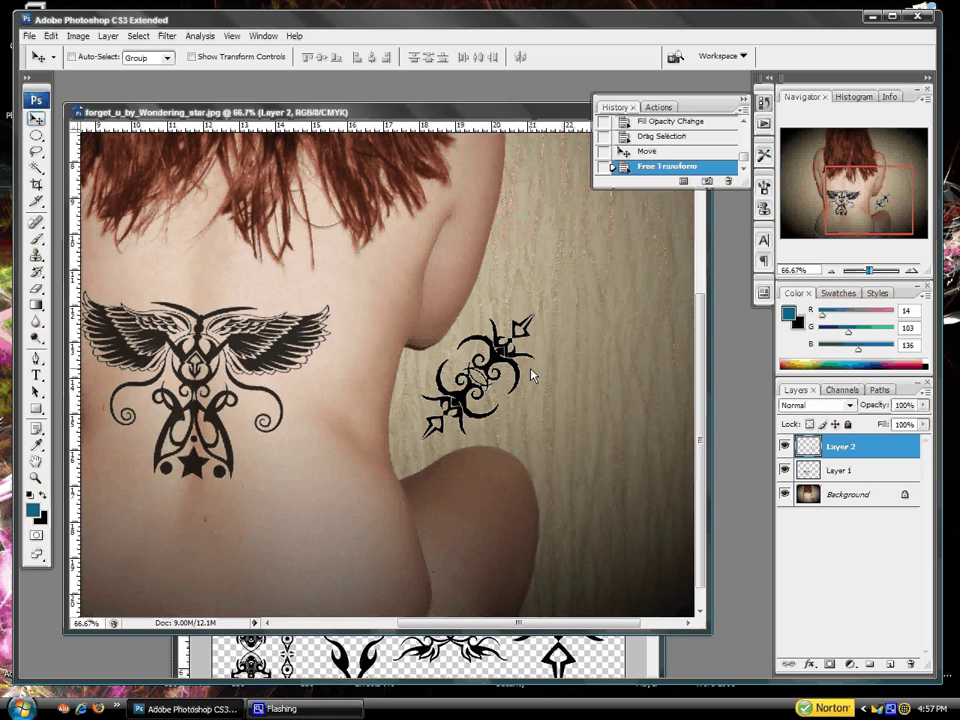
click(51, 36)
mouse_move(115, 283)
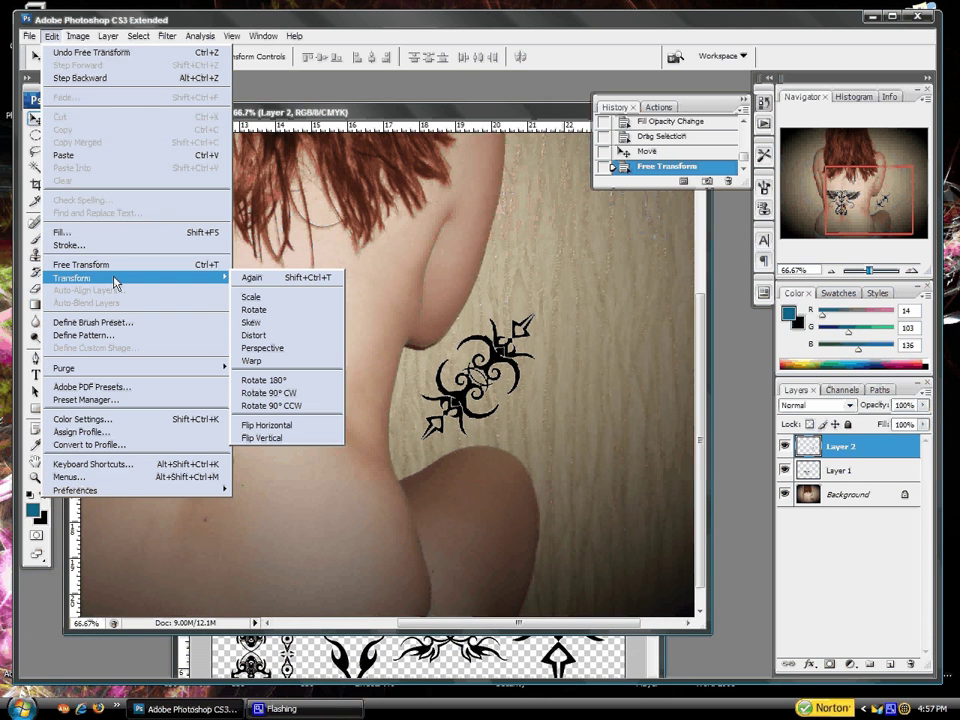
click(252, 360)
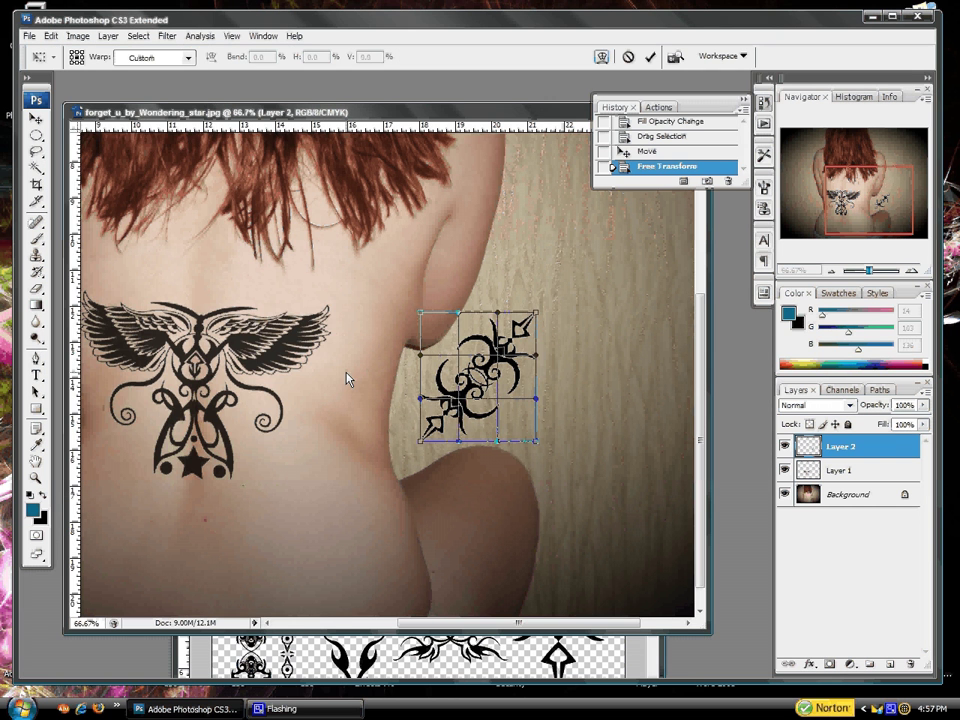
mouse_move(470, 380)
mouse_down()
mouse_move(482, 395)
mouse_move(481, 370)
mouse_move(488, 380)
mouse_up()
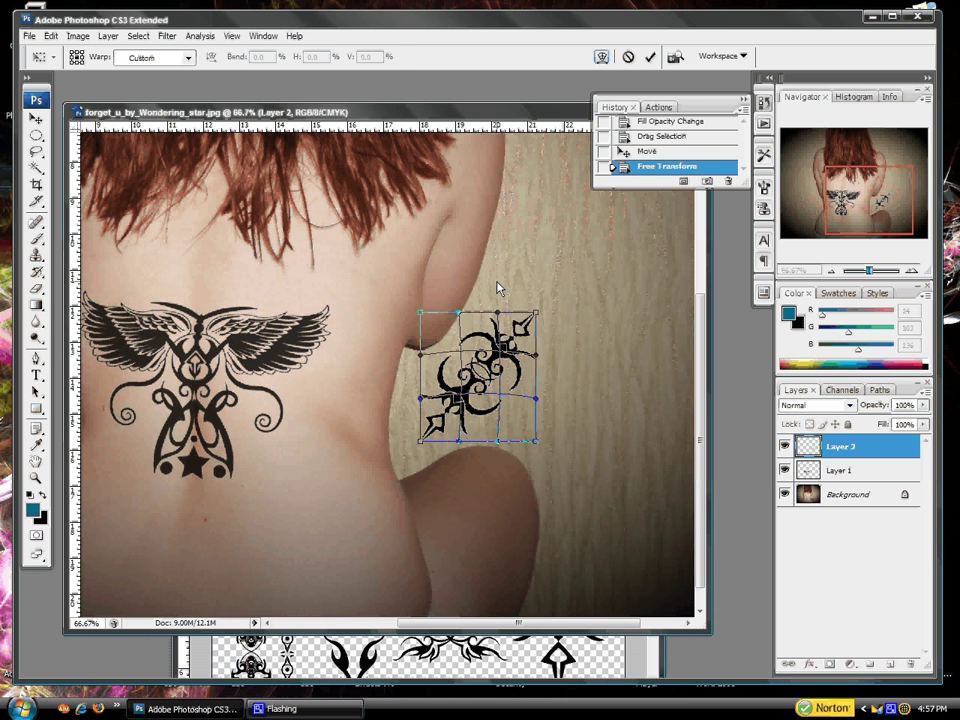
key(Return)
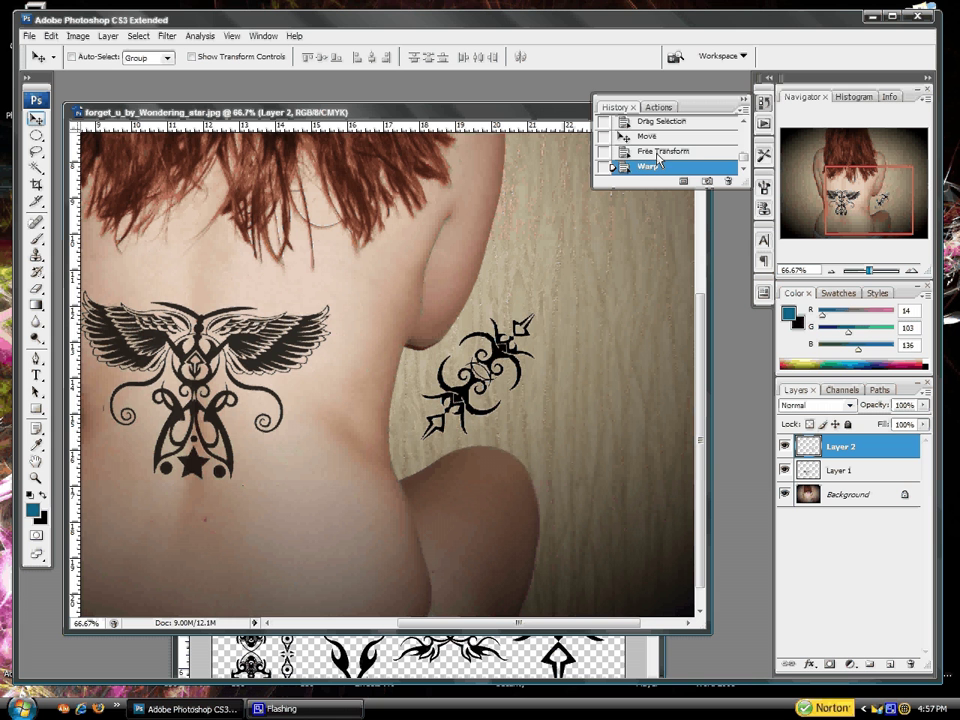
Revert the tribal tattoo to its state before the rotation and warp, and move the upright design onto the knee
click(665, 151)
click(650, 136)
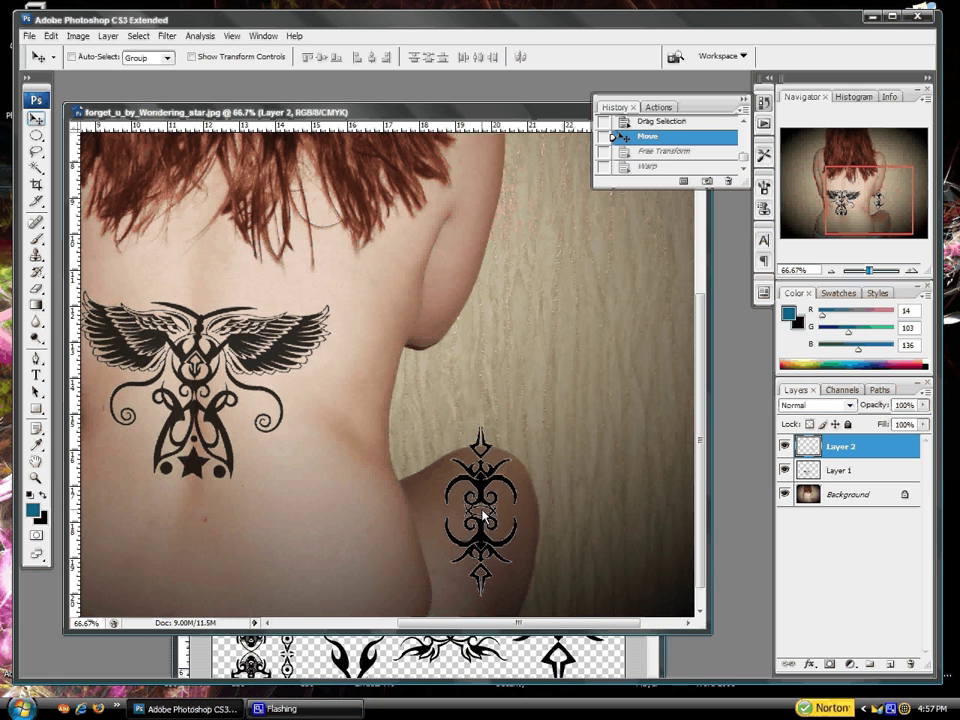
click(483, 515)
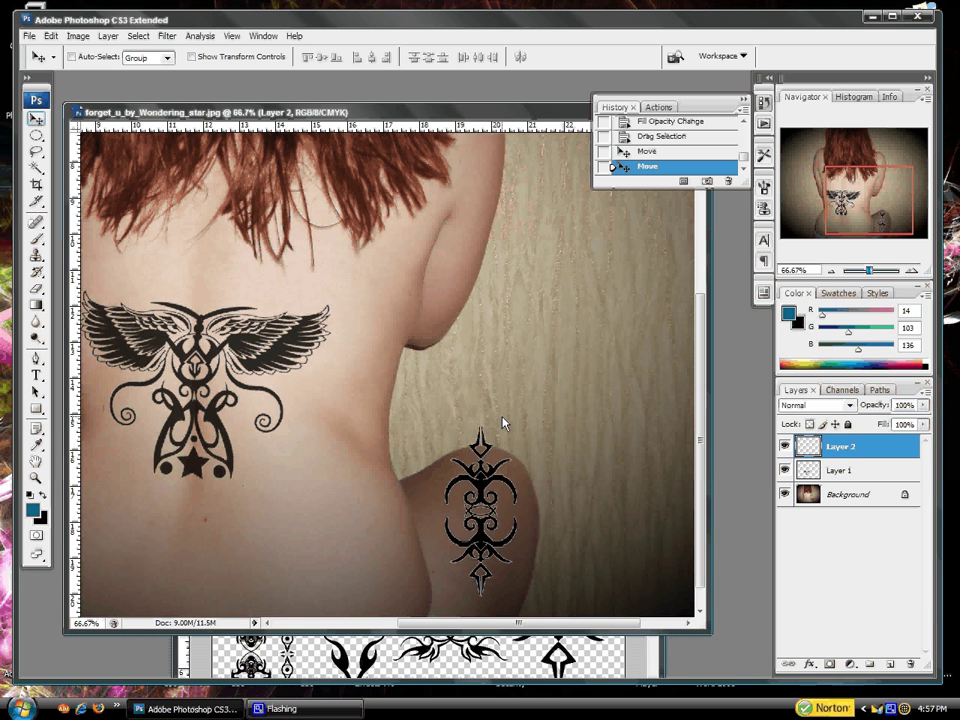
Rotate the upright tribal tattoo on the knee by about 37.4° with Free Transform
scroll(530, 487, down, 1)
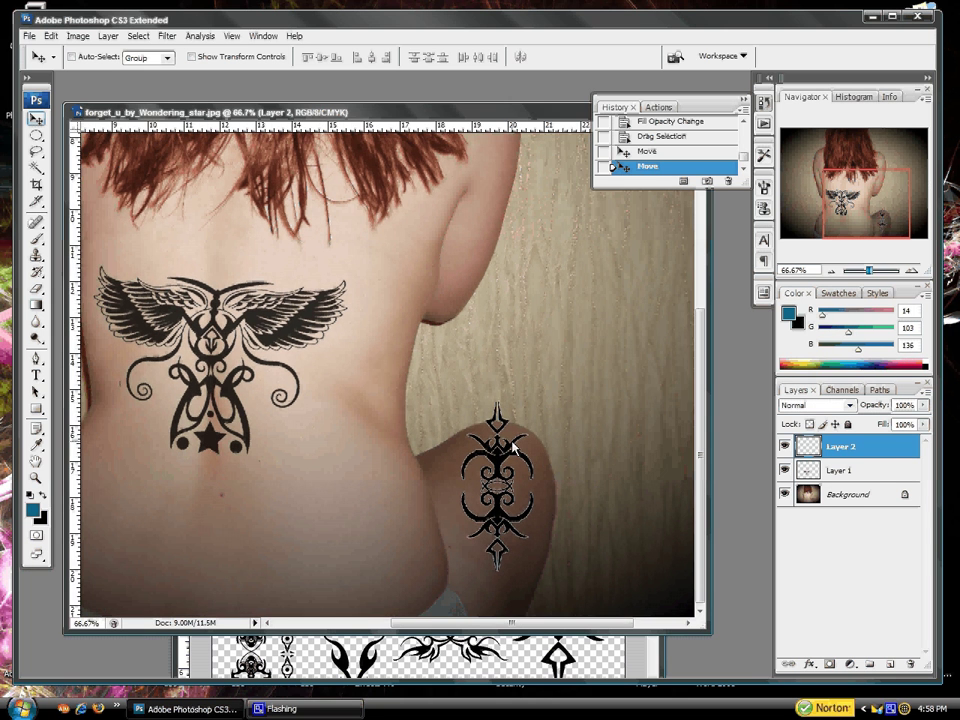
scroll(480, 545, right, 1)
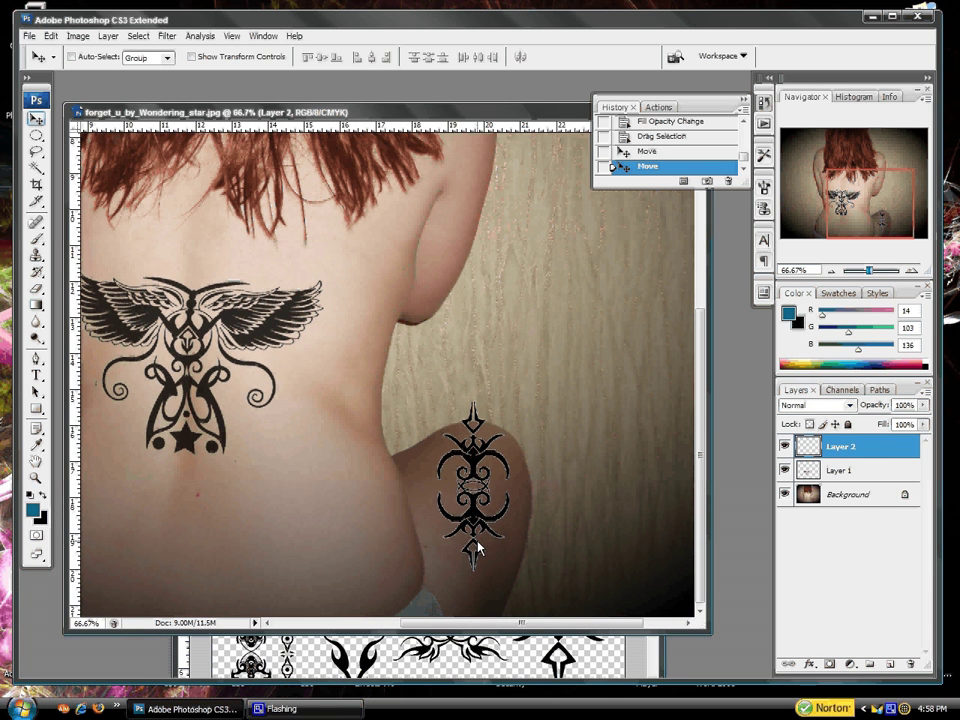
key(ctrl+t)
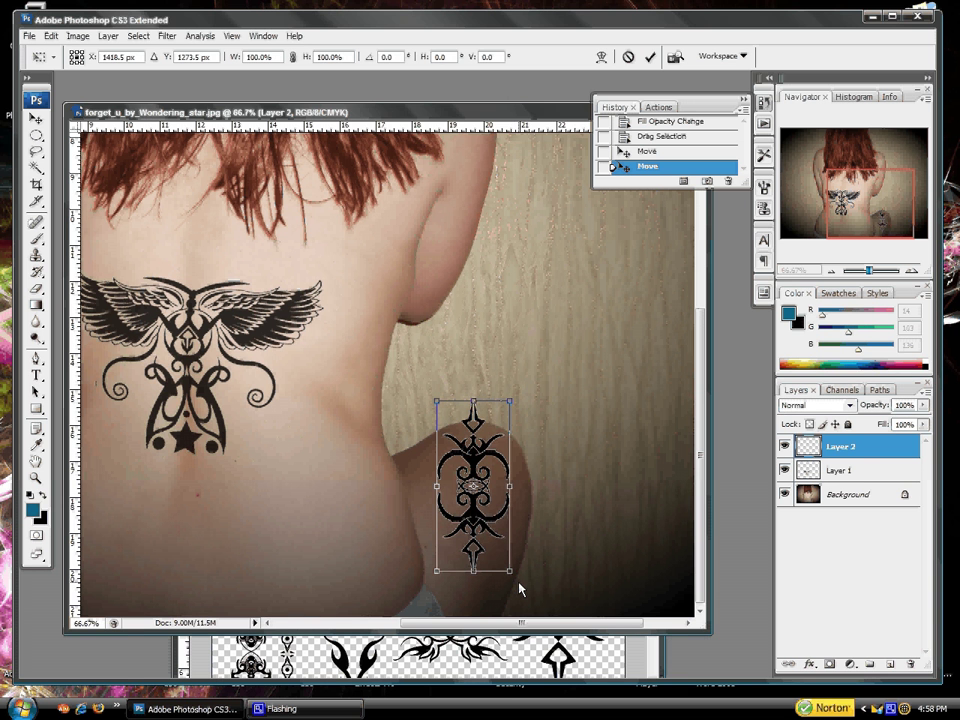
drag(519, 589, 524, 531)
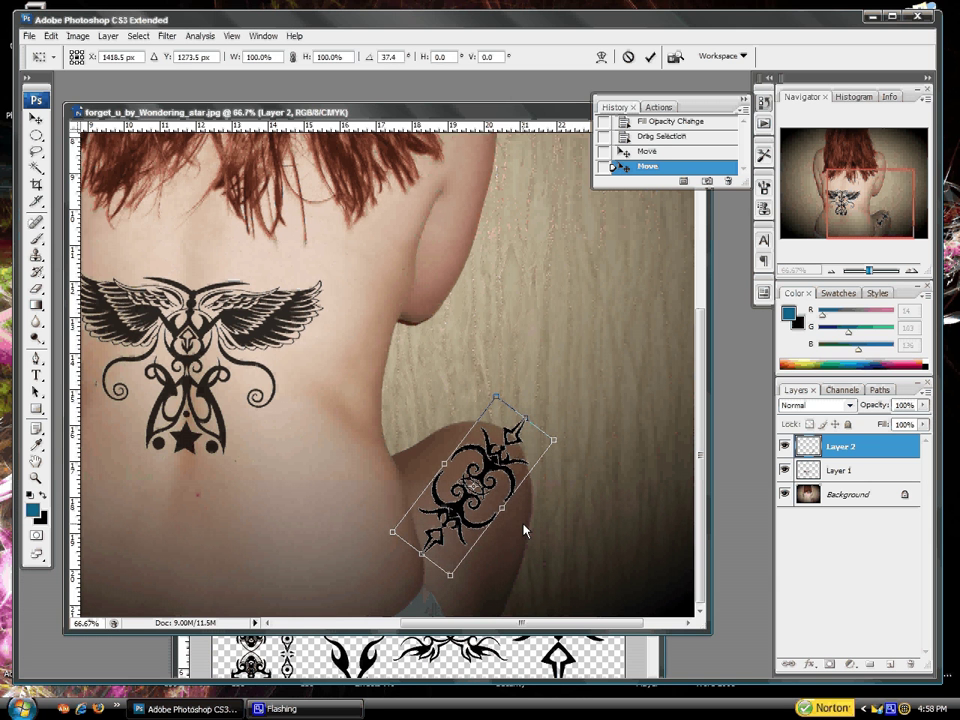
key(Return)
Distort the rotated tribal tattoo by stretching its lower-left end outward past the edge of the thigh
click(52, 37)
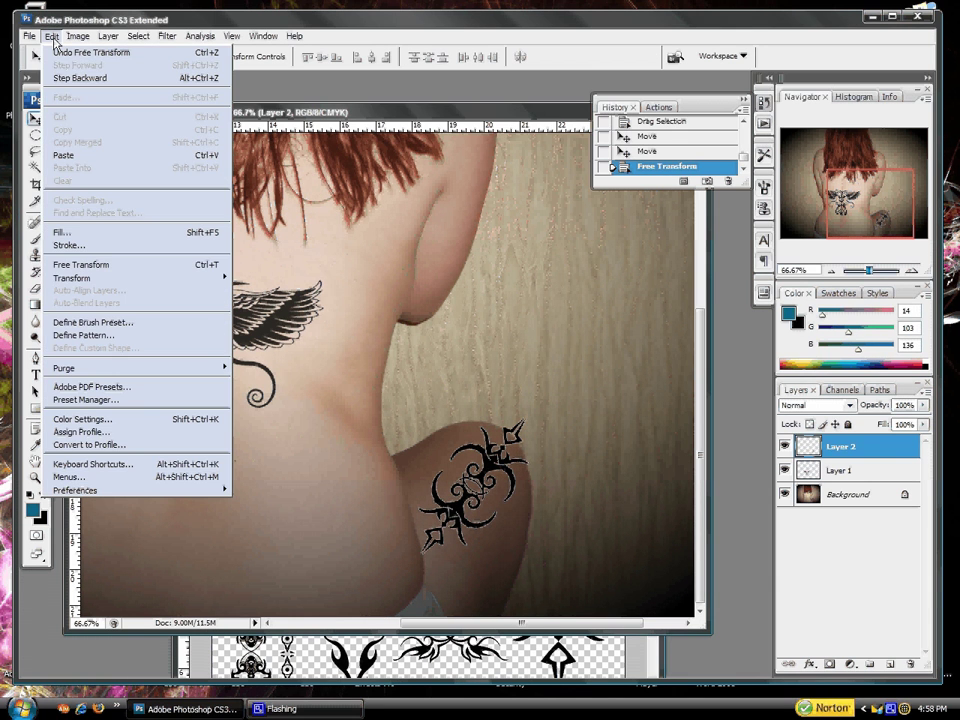
mouse_move(201, 283)
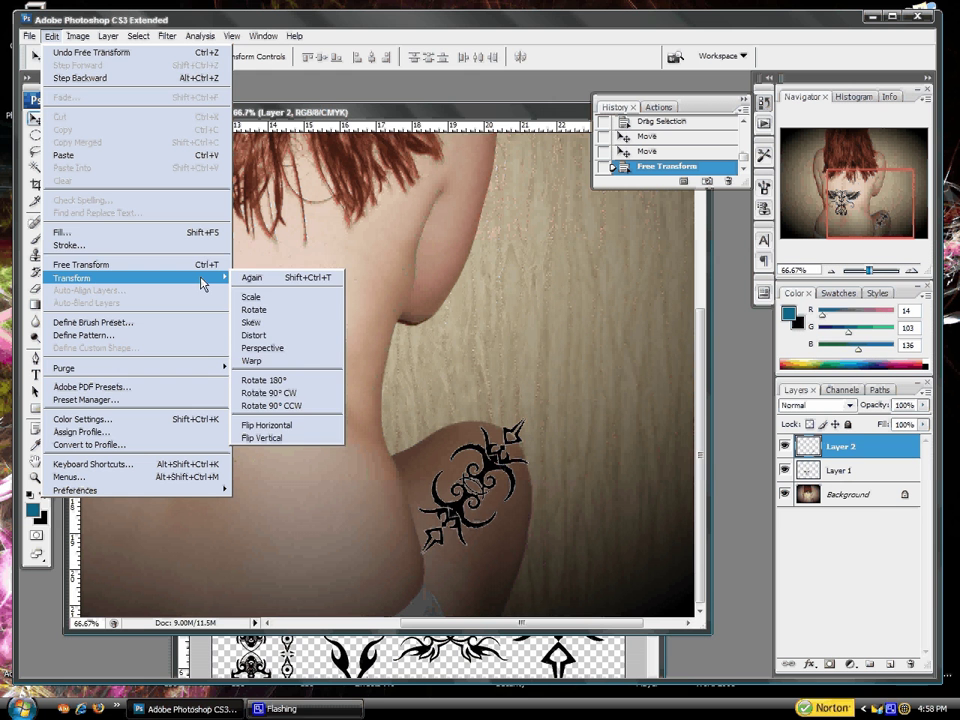
click(294, 362)
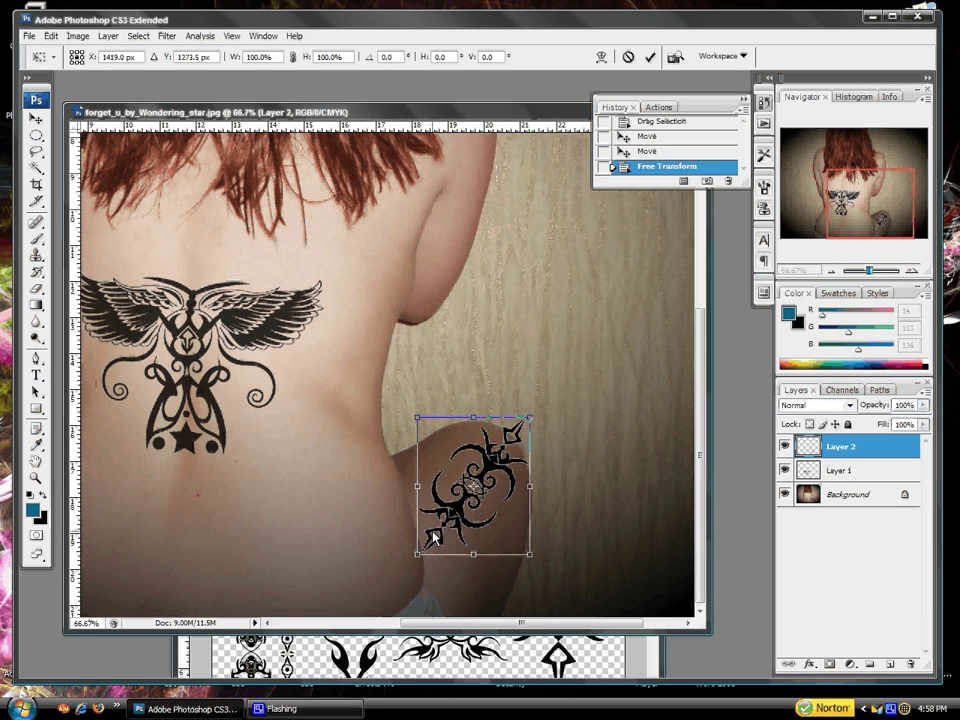
drag(433, 538, 379, 553)
key(Return)
Scale the distorted tribal tattoo down to about 74.7% and move it onto the middle of the knee
key(ctrl+t)
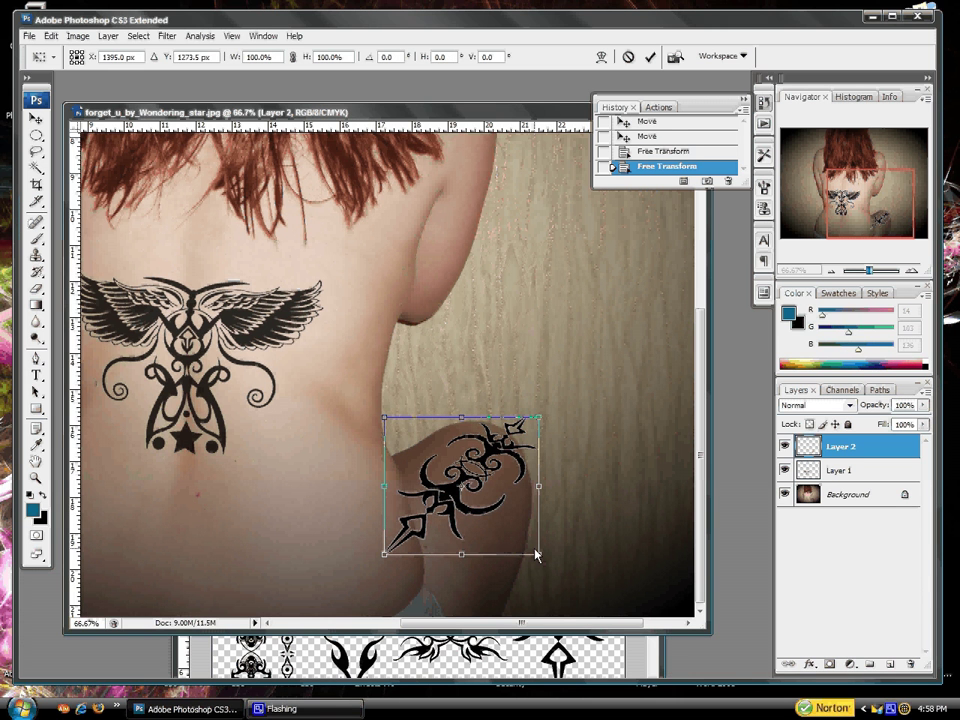
drag(536, 555, 509, 522)
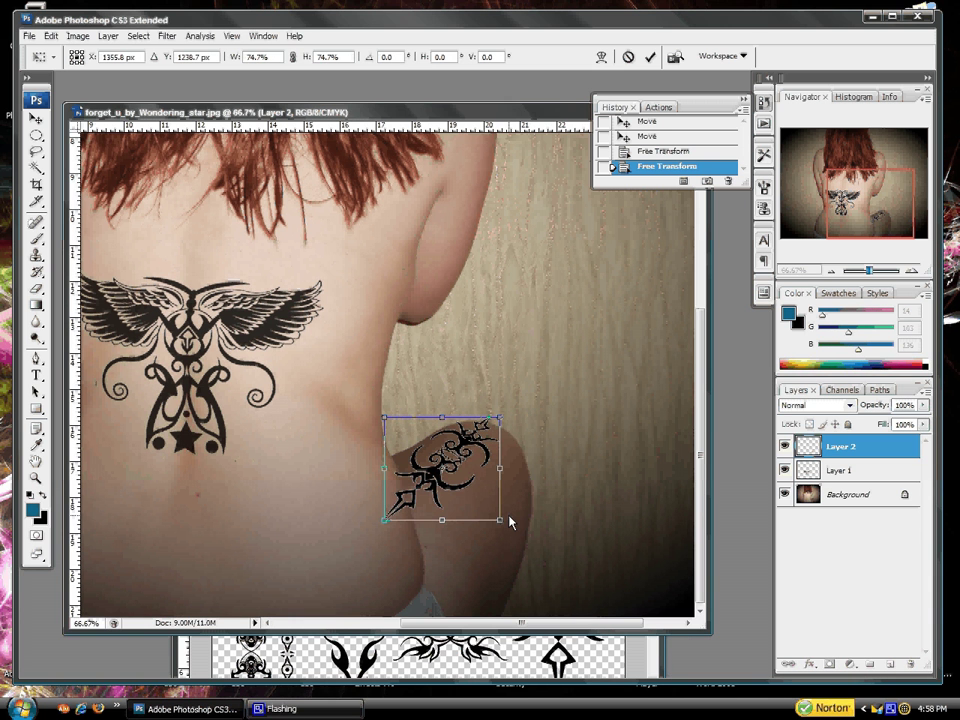
key(Return)
drag(509, 522, 472, 482)
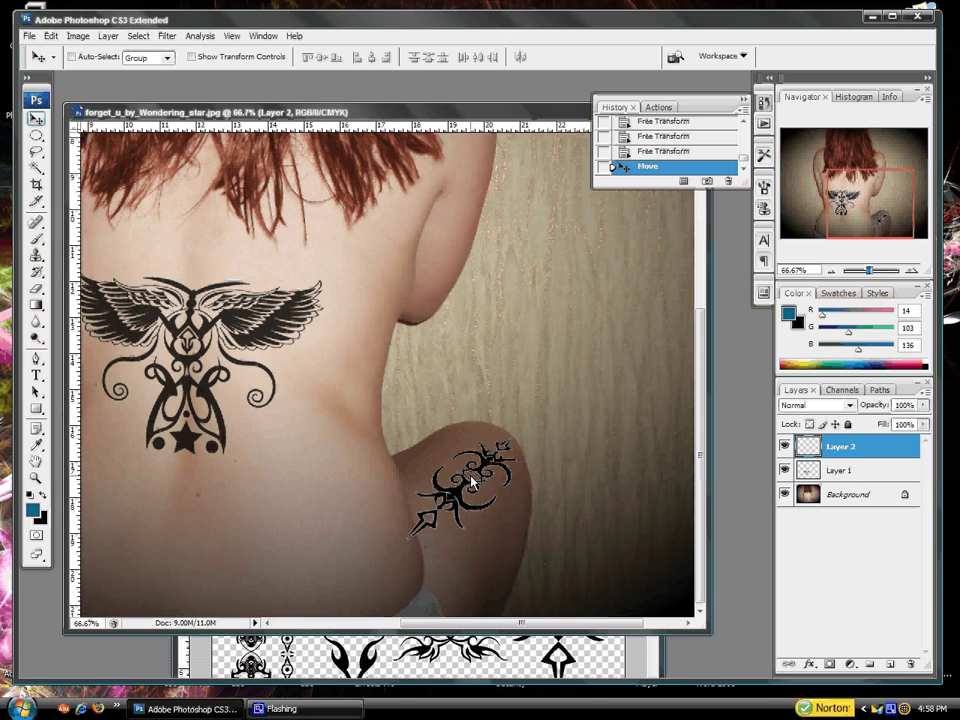
Rotate the knee tattoo by about -3.9° and nudge it slightly up and to the left
key(ctrl+t)
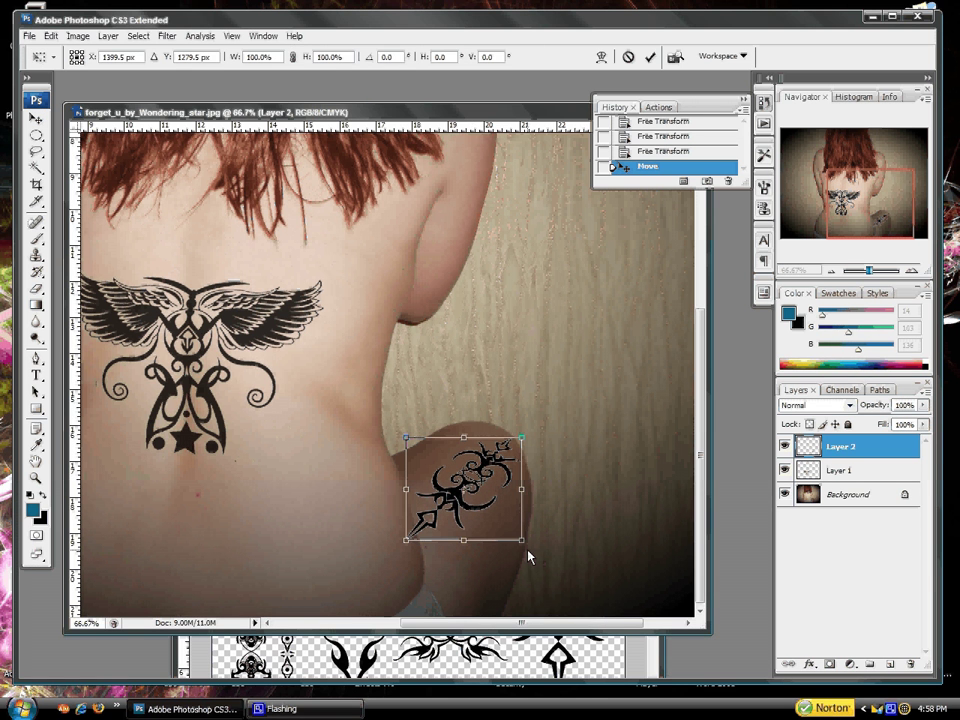
drag(529, 557, 536, 556)
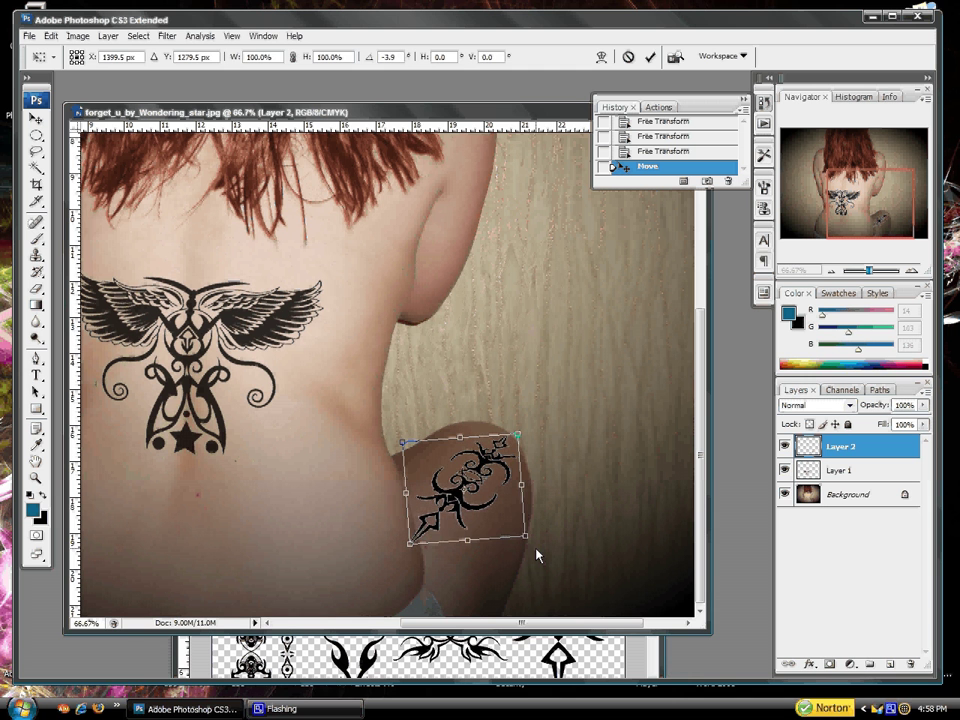
key(Return)
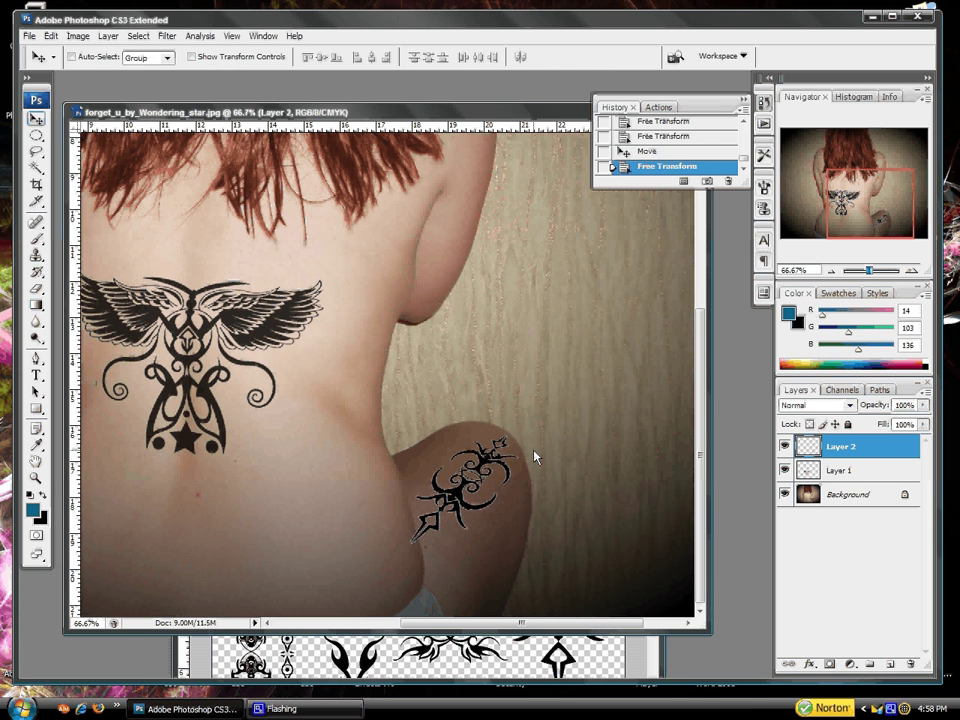
drag(478, 478, 476, 477)
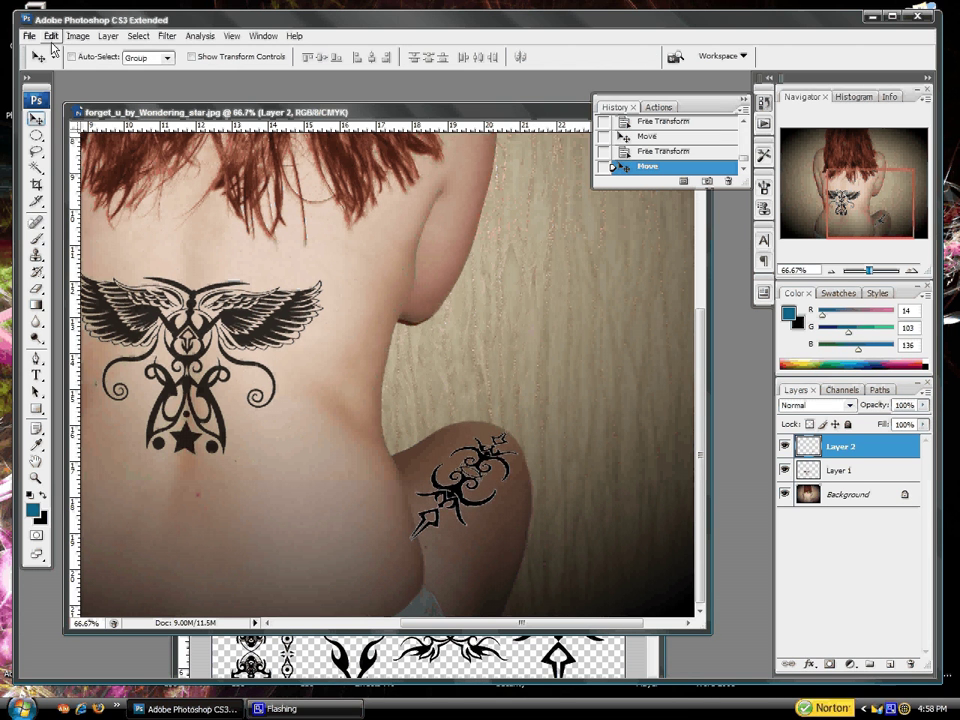
Warp the knee tattoo to follow the leg, pulling its lower-right and upper-left corners outward and adjusting the curve handles along the edges
click(51, 35)
mouse_move(110, 278)
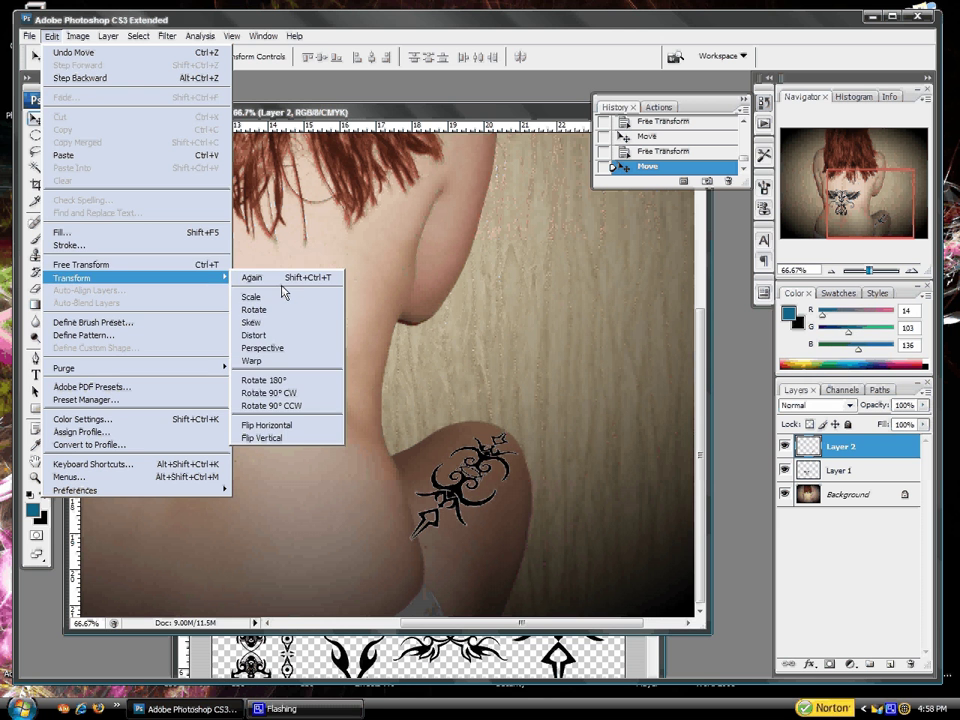
click(255, 361)
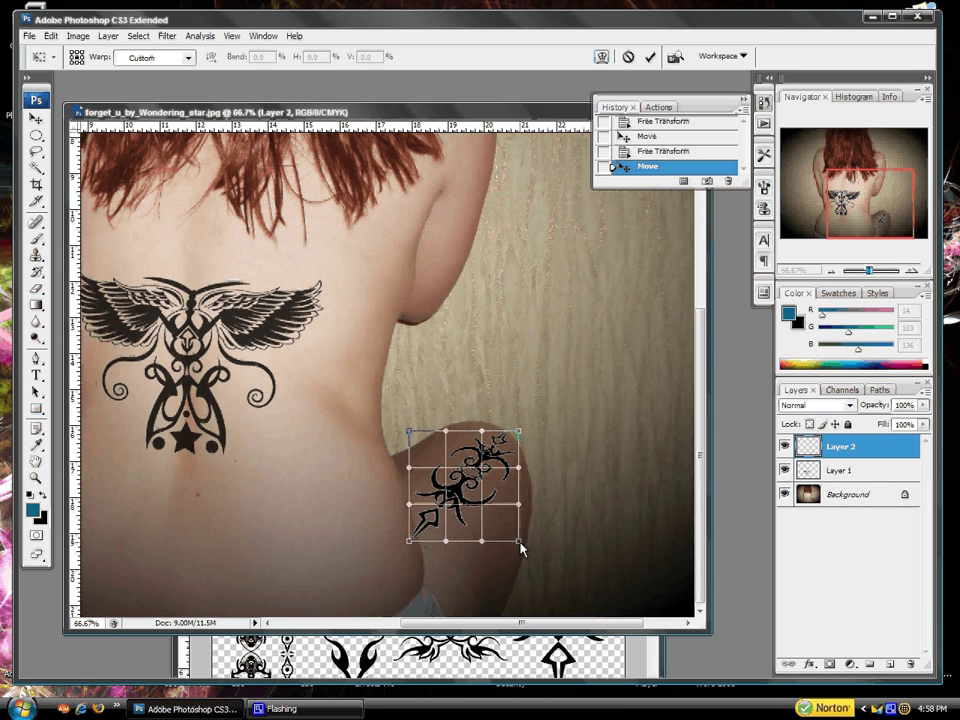
drag(520, 548, 531, 585)
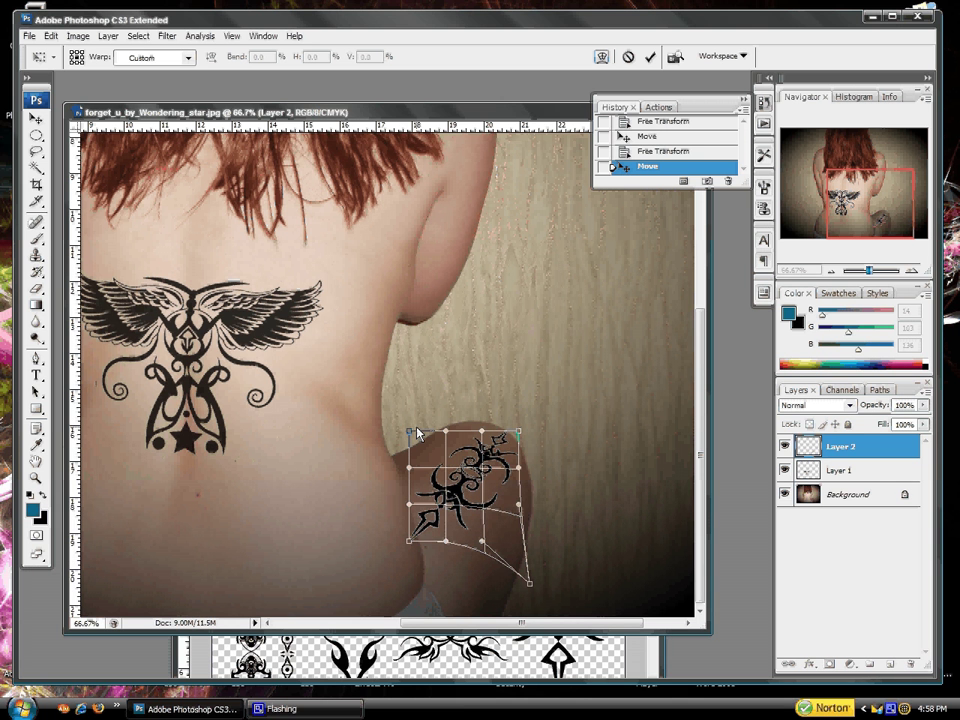
drag(410, 432, 352, 414)
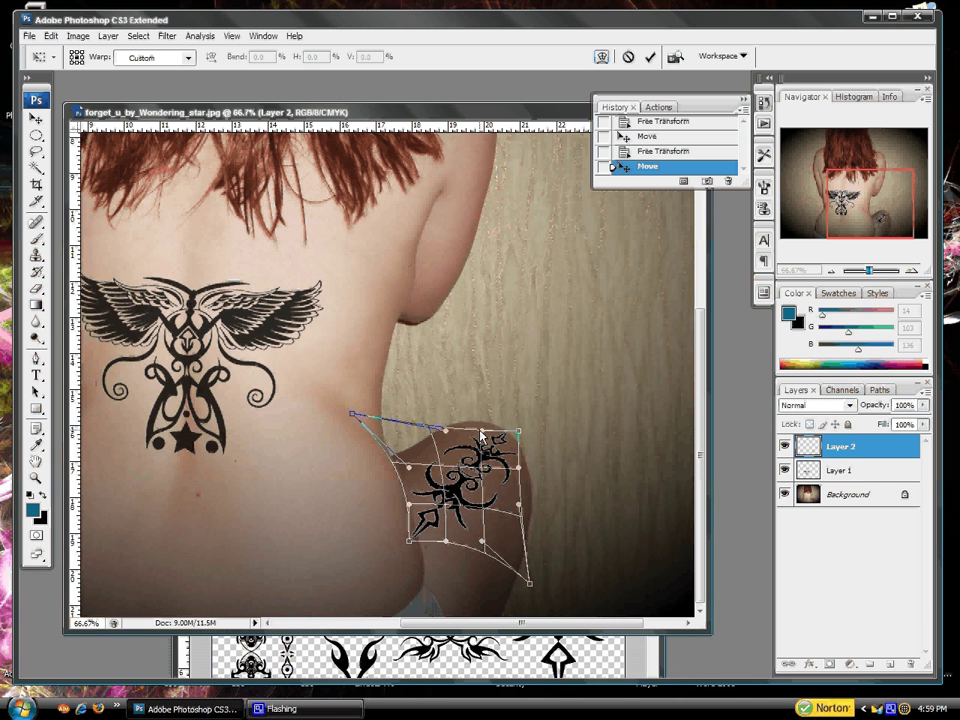
drag(481, 435, 533, 476)
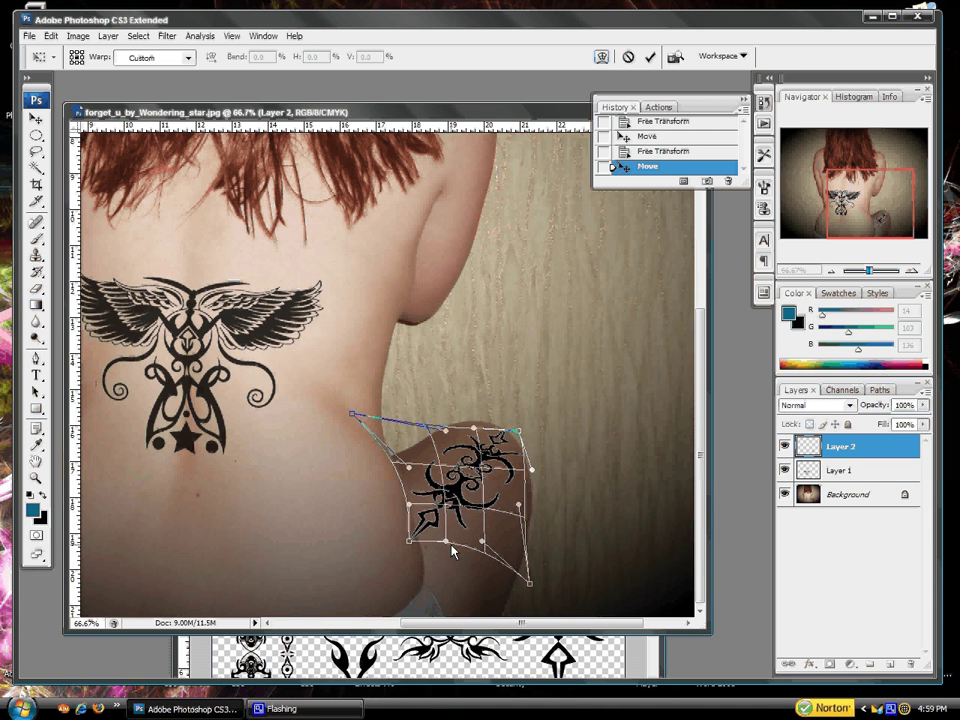
drag(452, 550, 488, 565)
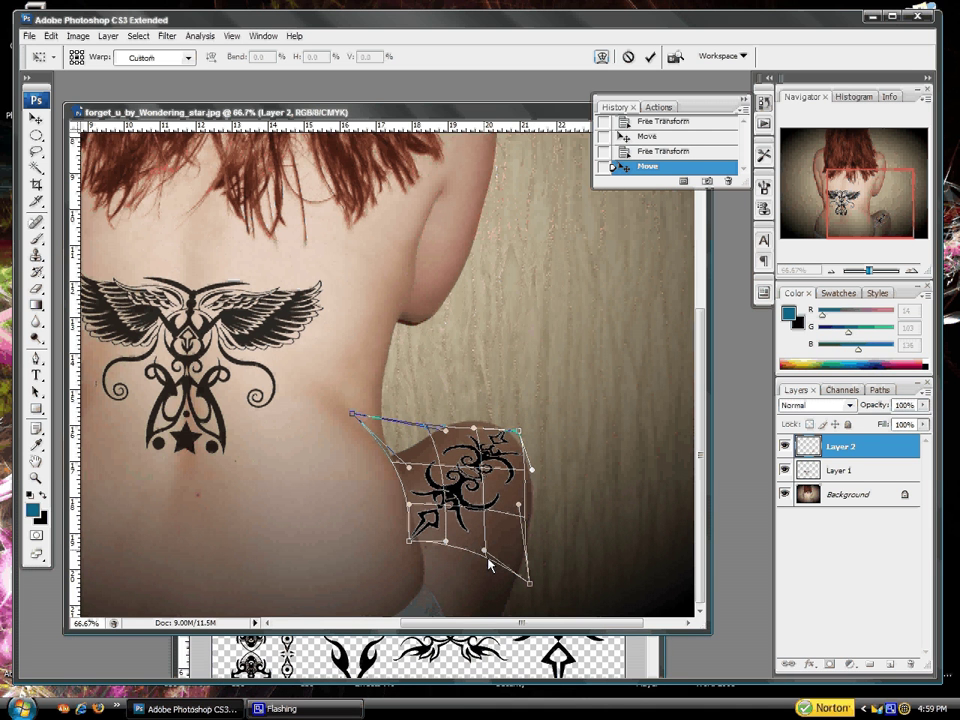
drag(374, 450, 388, 468)
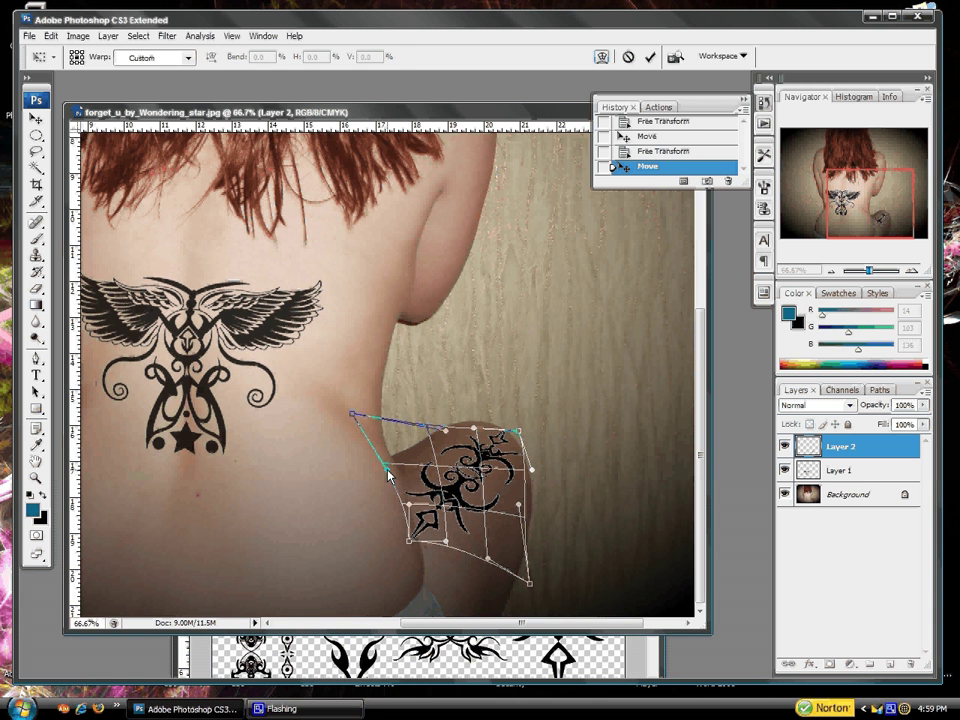
key(Return)
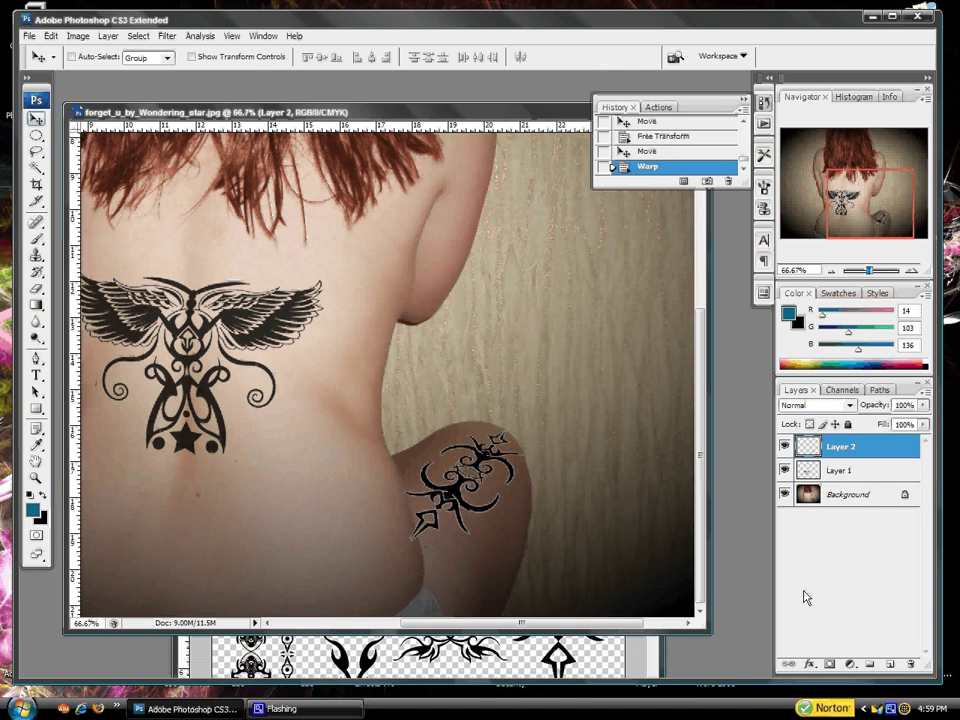
Set the knee tattoo layer's blend mode to Multiply and its fill to 69%
click(849, 405)
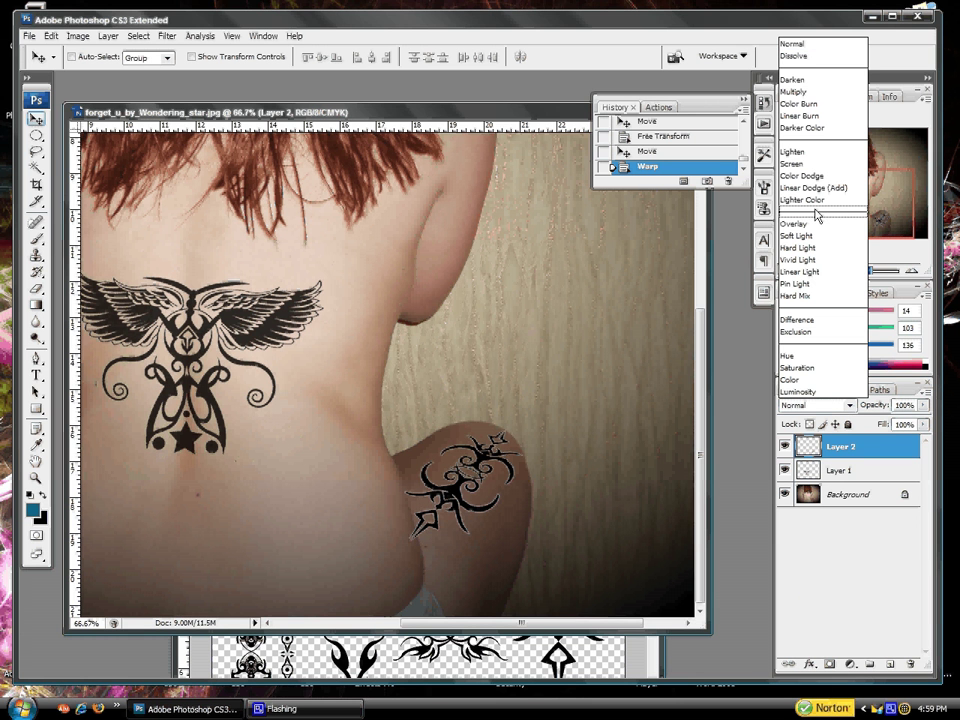
click(813, 92)
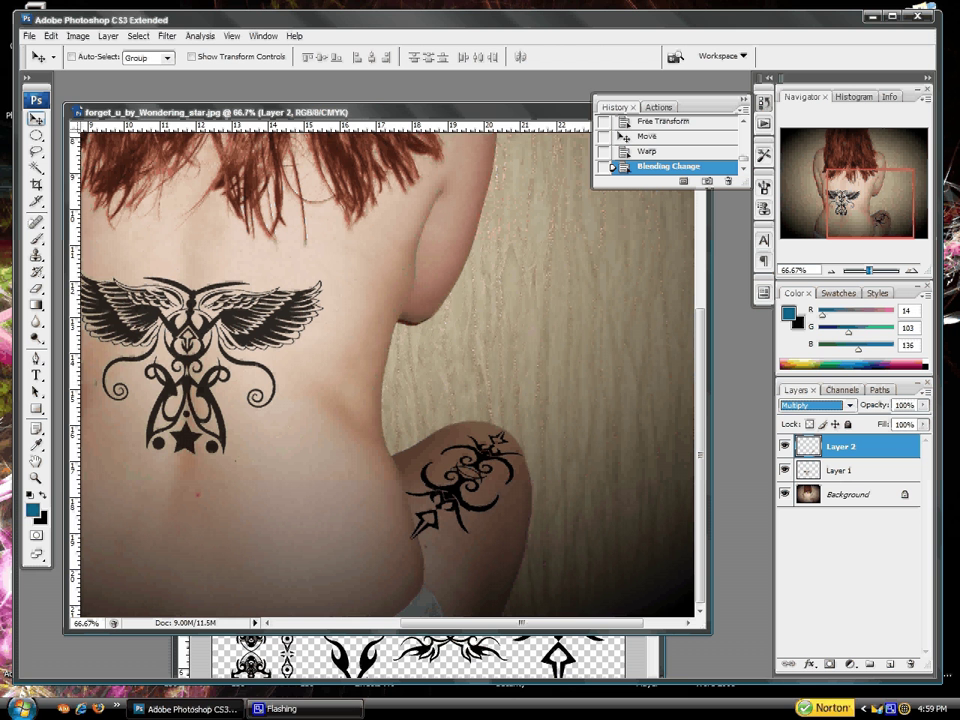
click(921, 426)
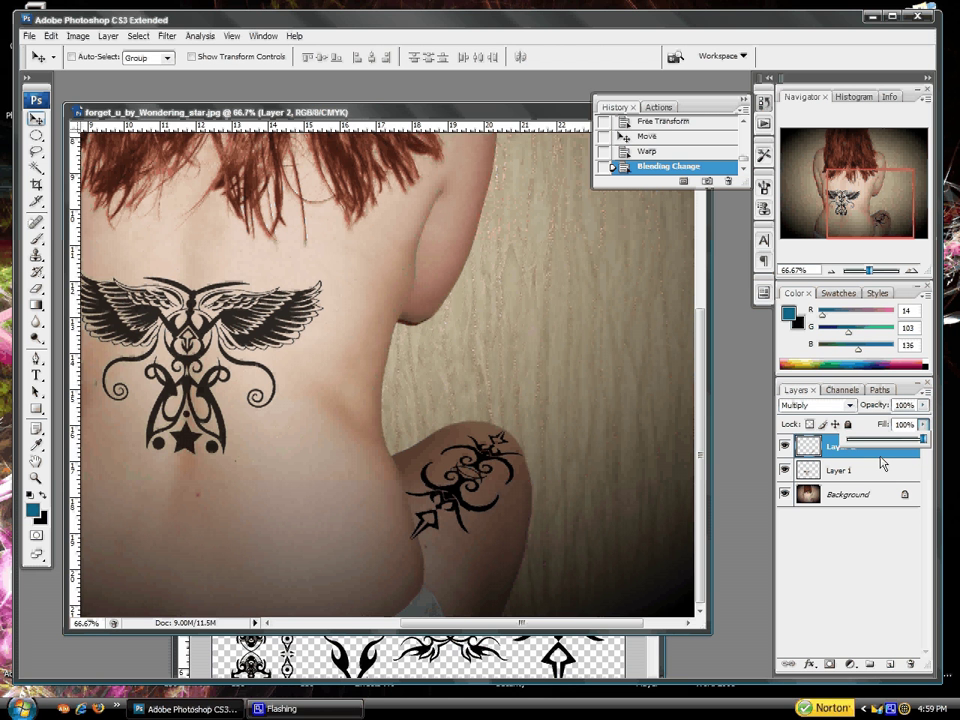
drag(922, 439, 900, 443)
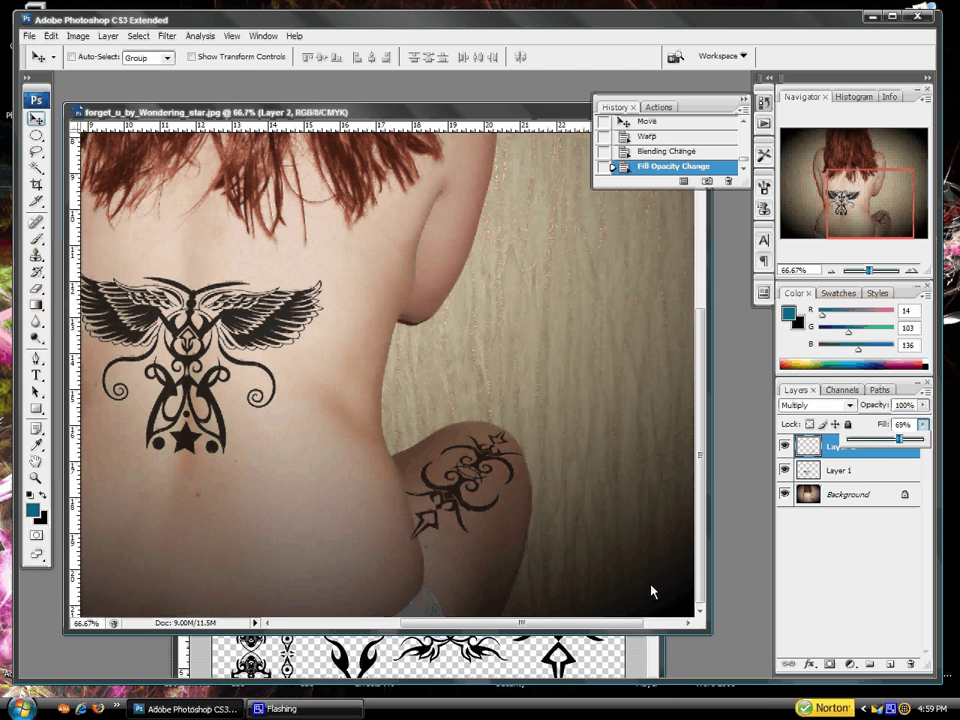
click(655, 505)
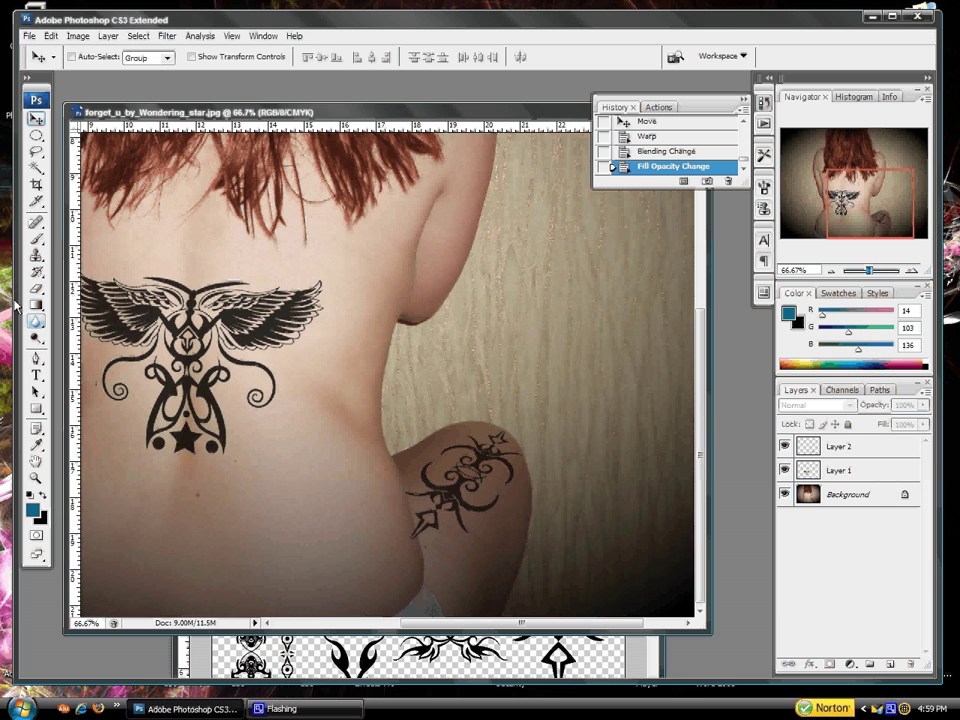
Erase the lower tip of the tattoo on Layer 2 where it overlaps the waist, using a hard-edged 45 px eraser
click(36, 479)
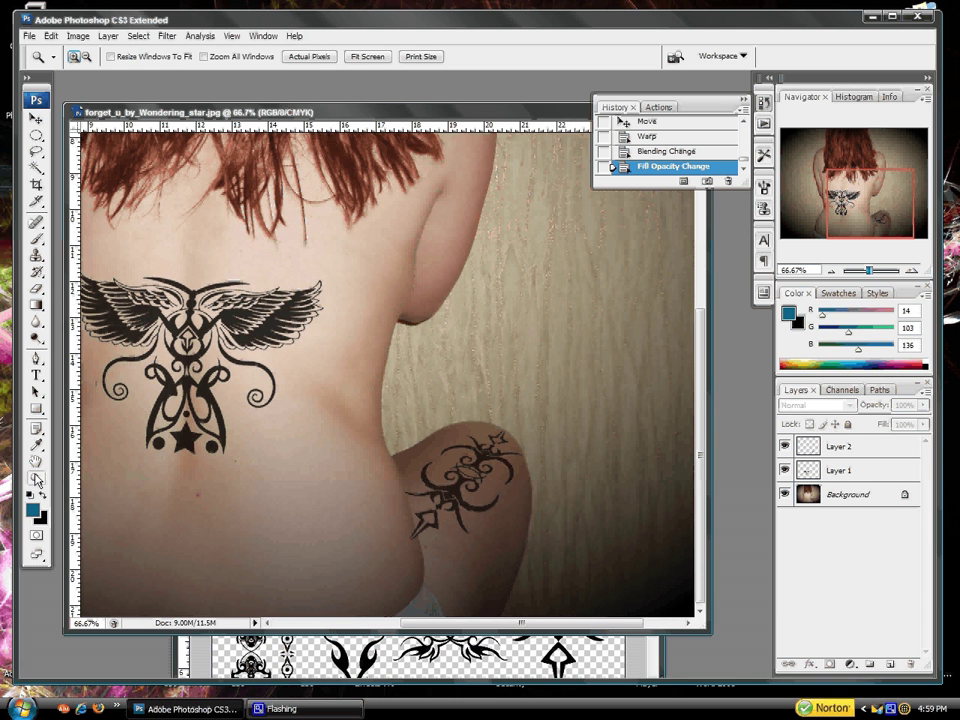
drag(360, 458, 489, 583)
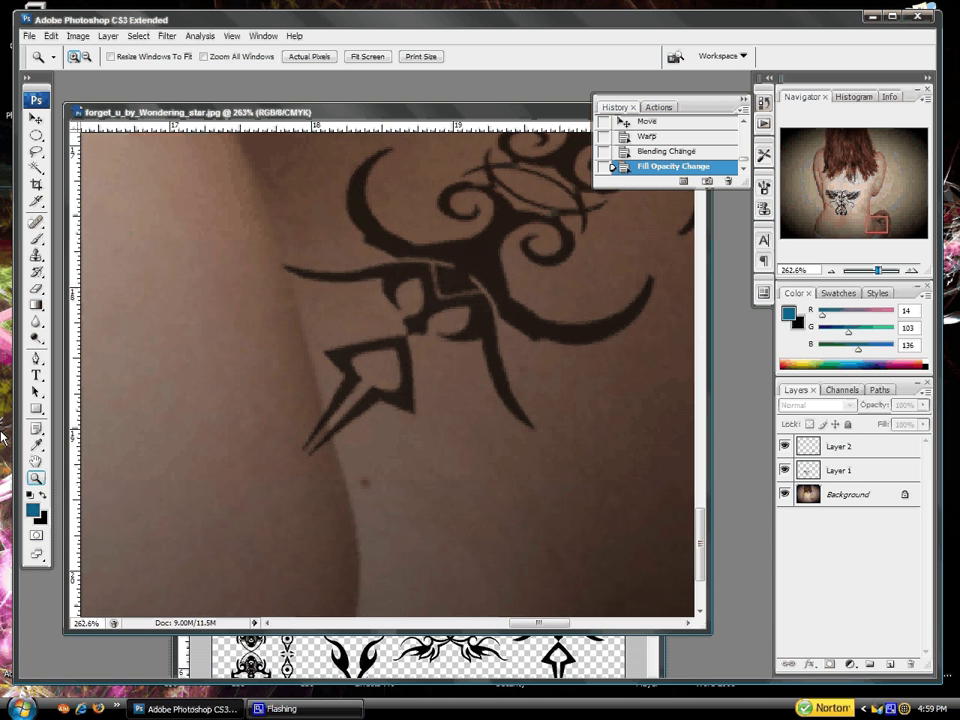
click(37, 289)
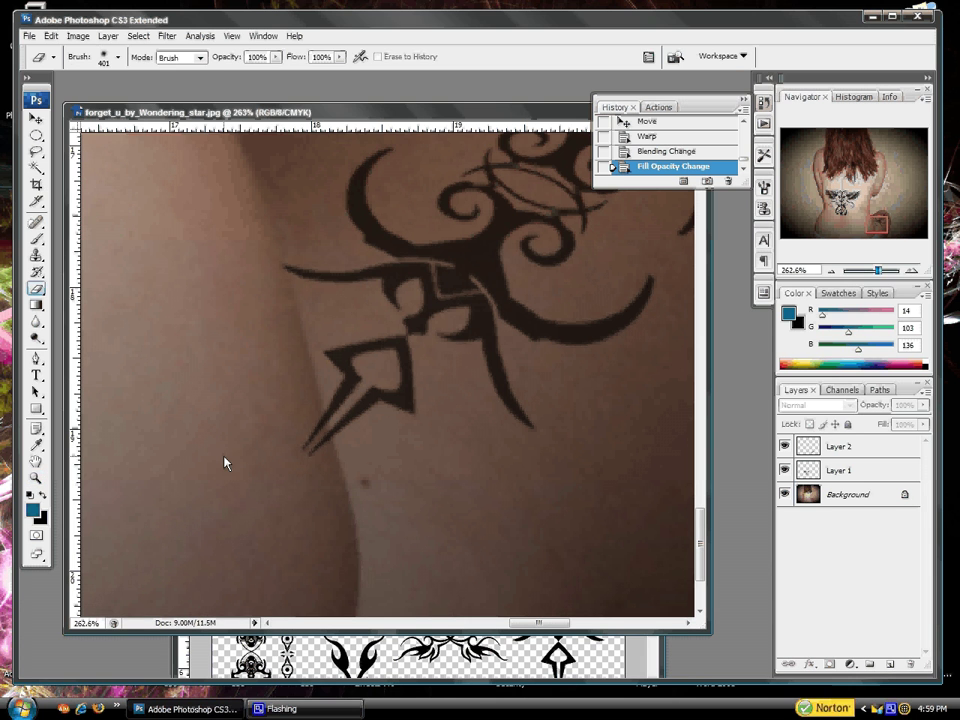
click(860, 447)
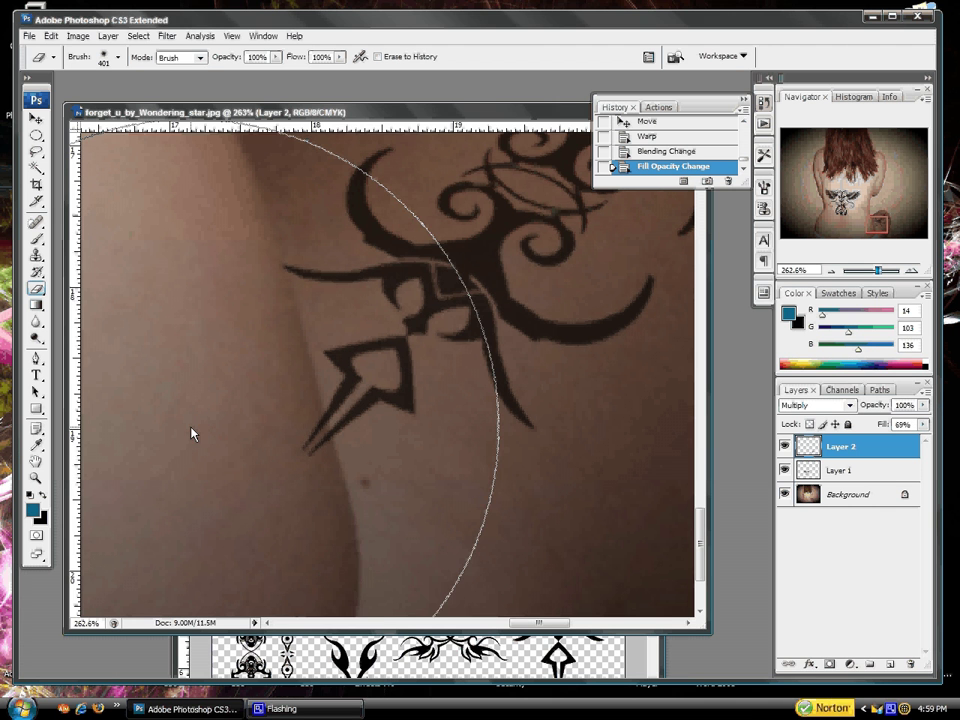
right_click(193, 433)
drag(334, 456, 241, 456)
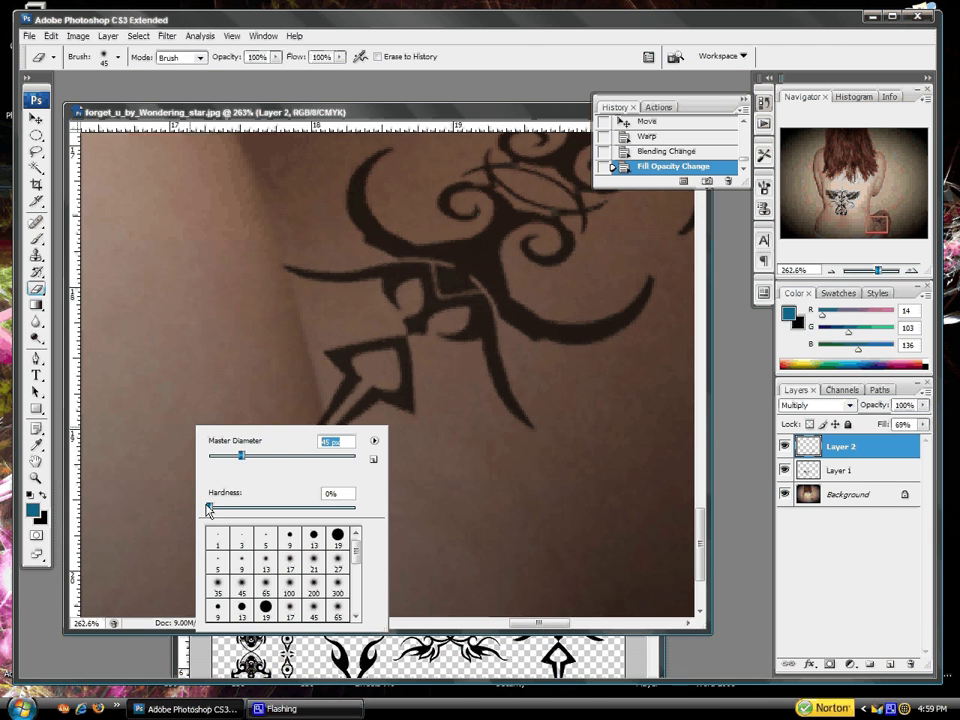
drag(209, 509, 355, 508)
drag(158, 373, 268, 467)
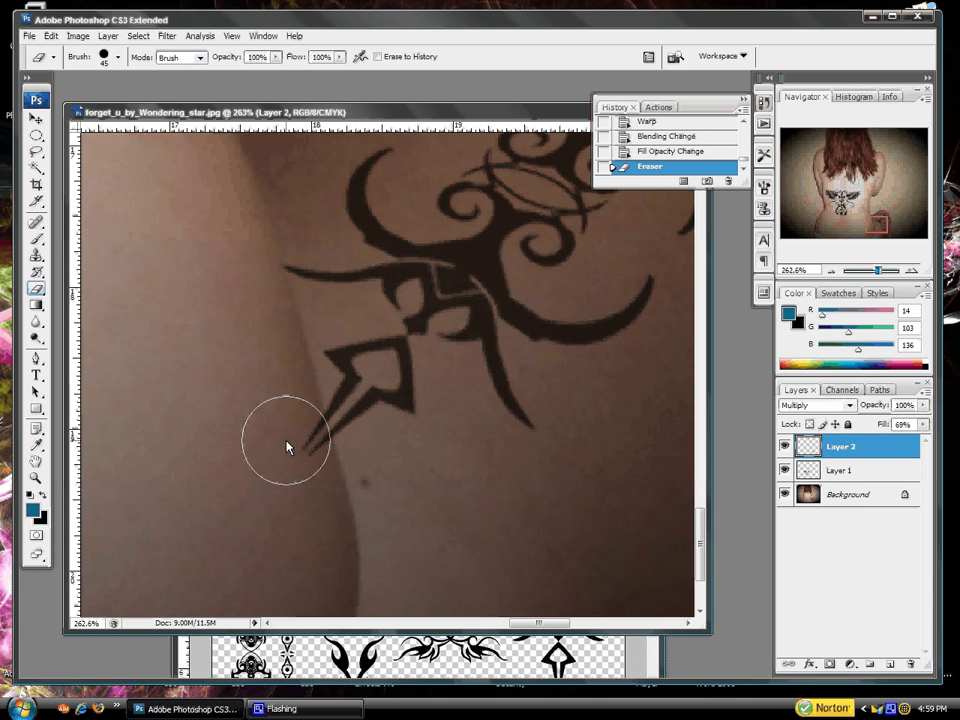
mouse_move(287, 447)
mouse_down()
mouse_move(288, 455)
mouse_move(247, 290)
mouse_up()
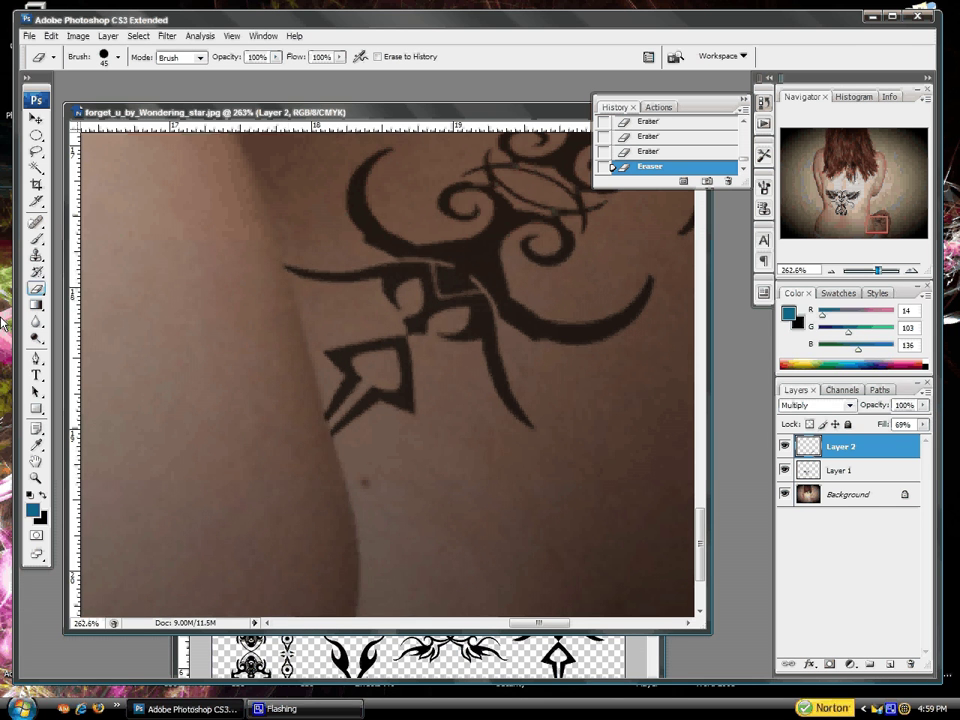
key(ctrl+alt+0)
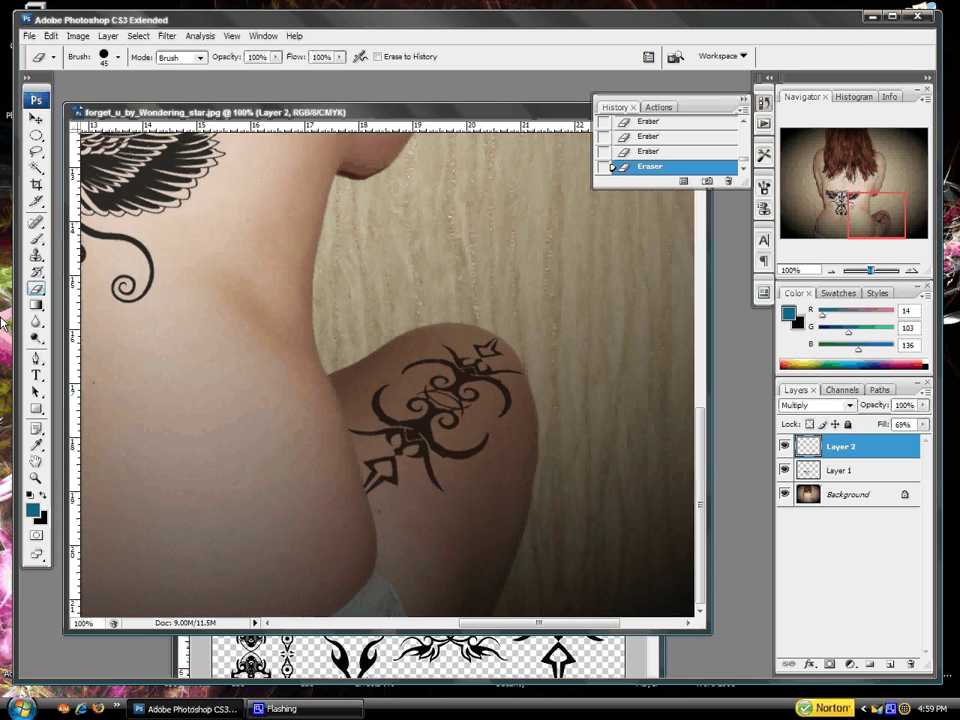
key(ctrl+minus)
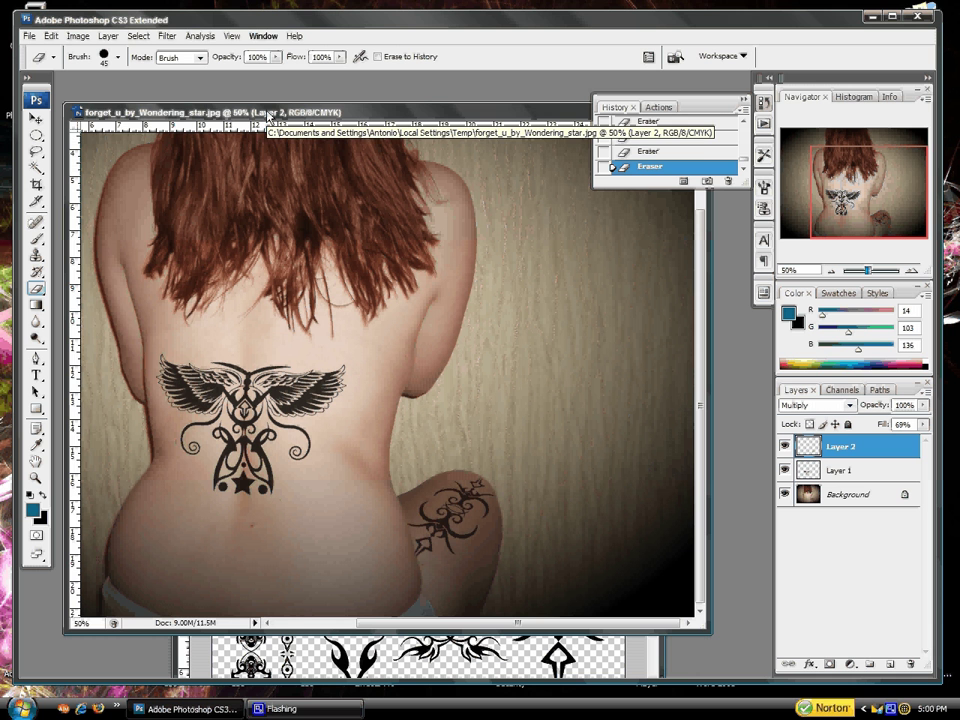
click(891, 711)
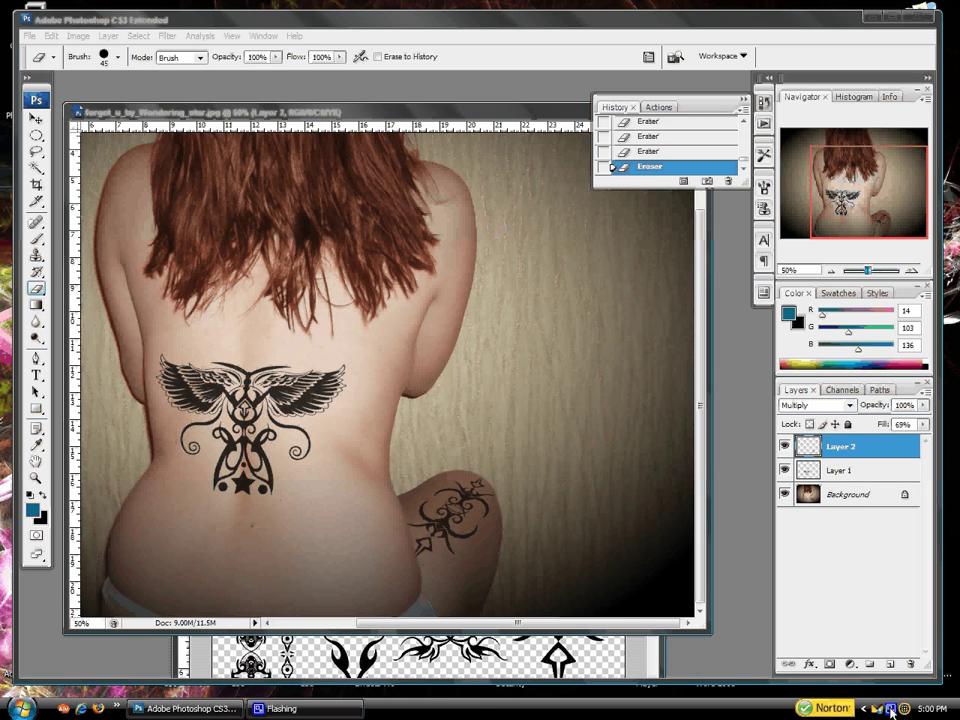